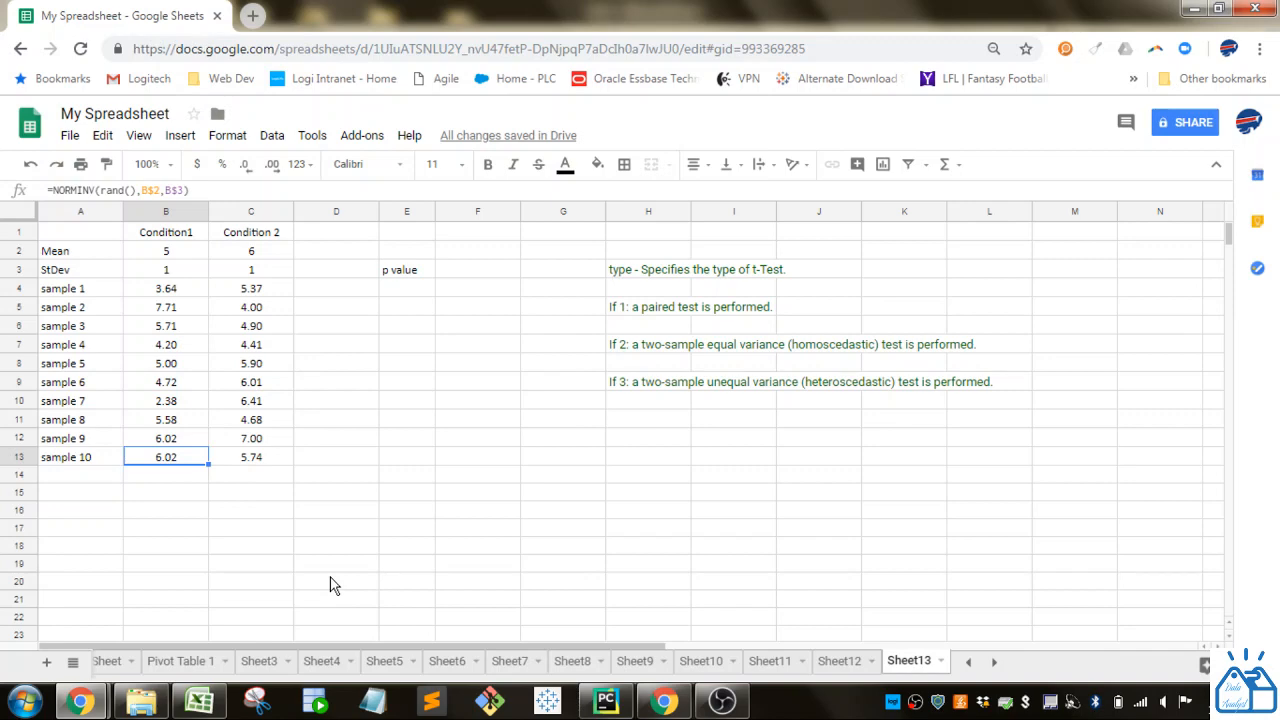
Step: Examine the mean and standard deviation cells for both conditions and the formula generating the Condition1 samples
{"action": "left_click", "coordinate": [199, 252]}
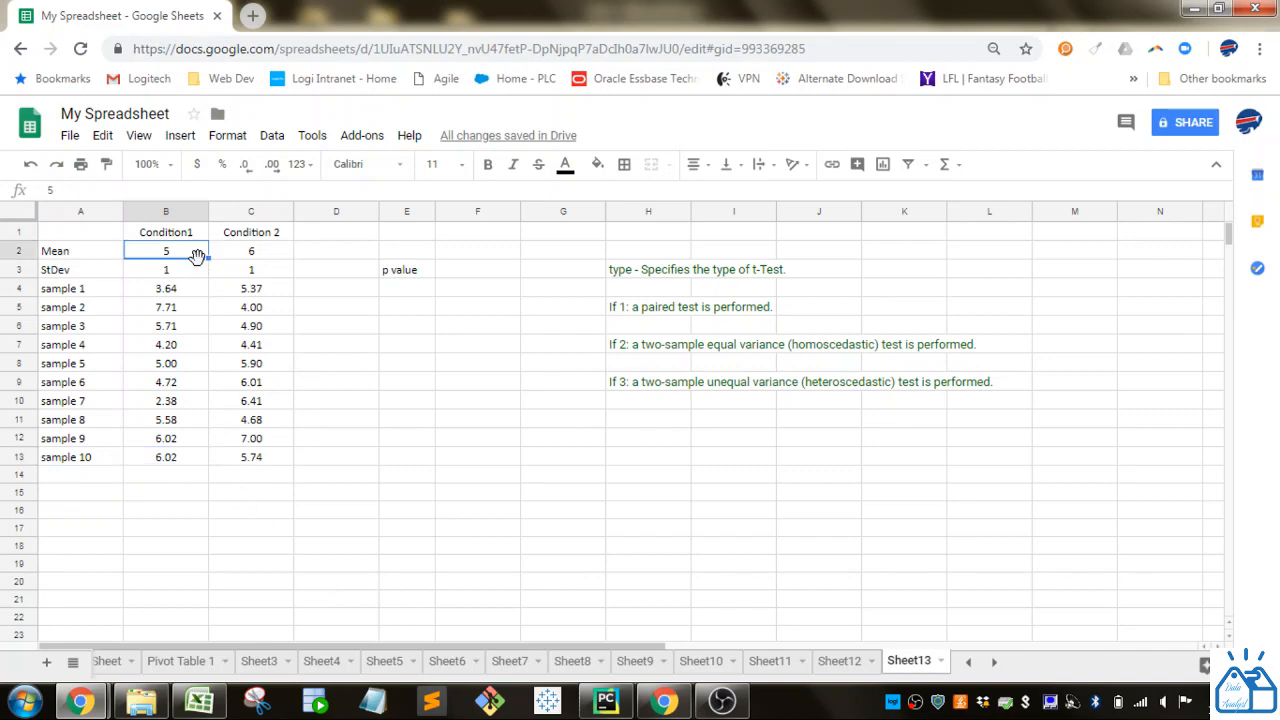
{"action": "key", "text": "Down"}
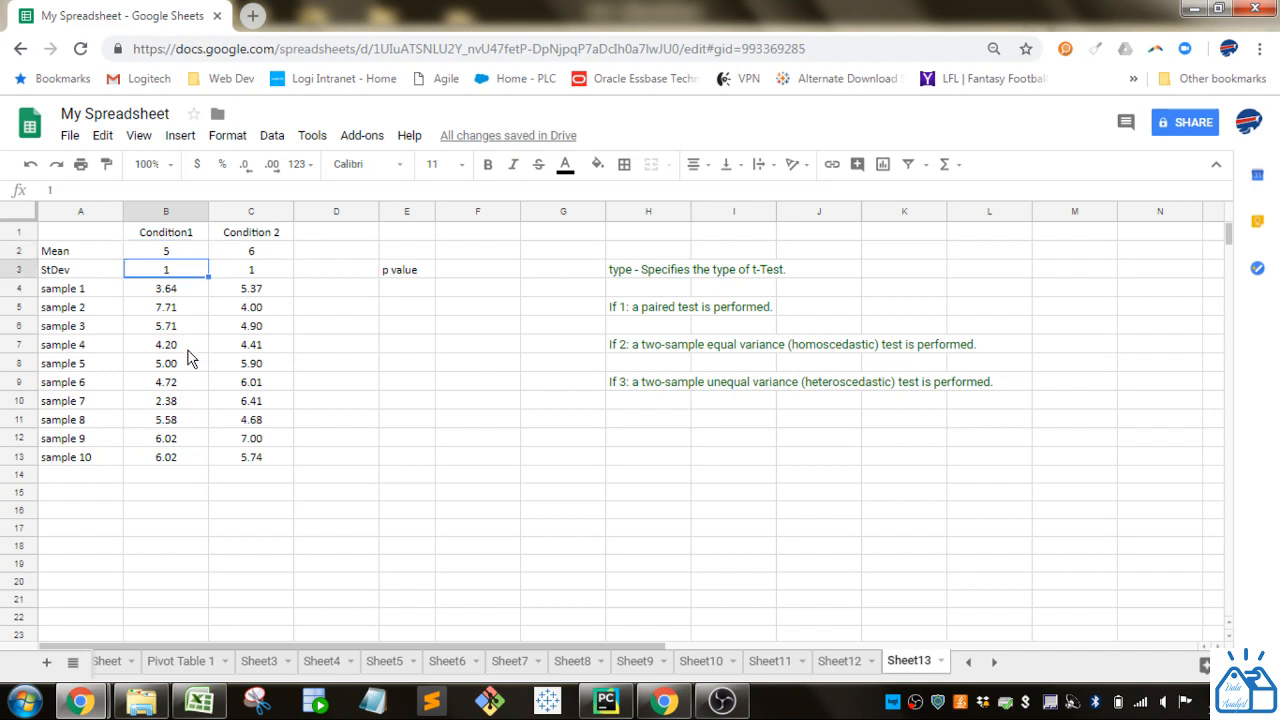
{"action": "key", "text": "Down"}
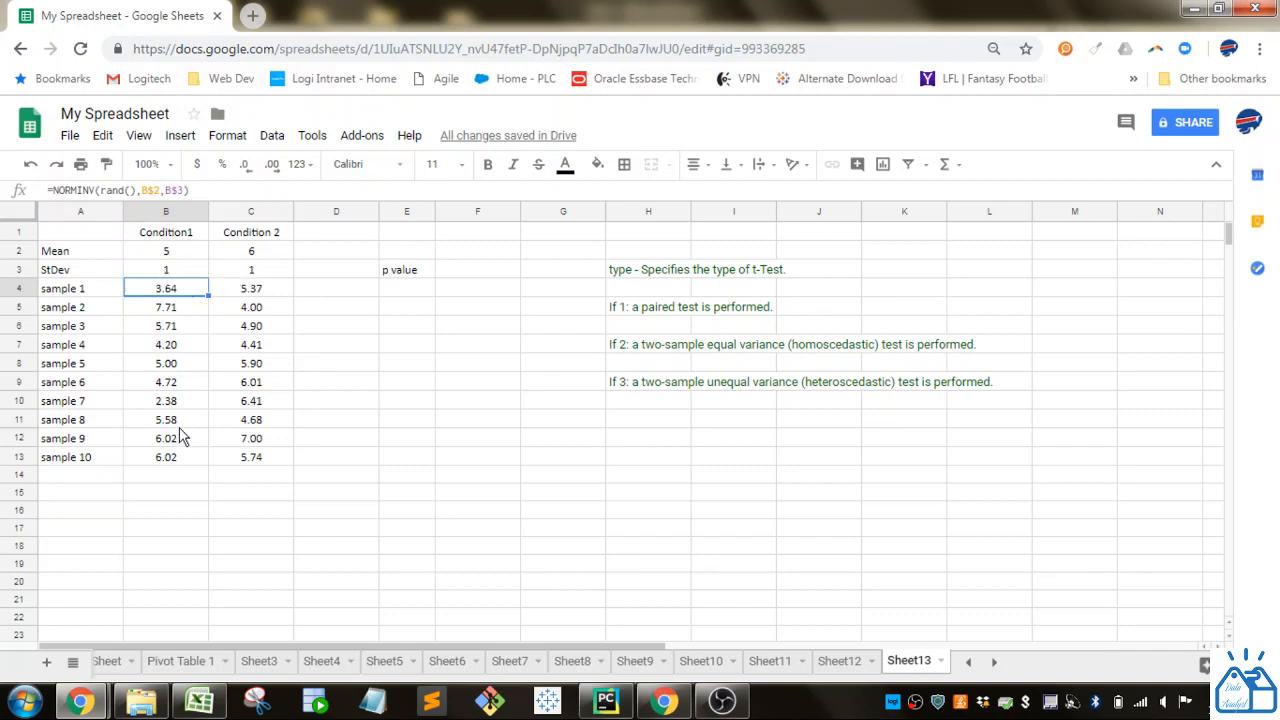
{"action": "left_click", "coordinate": [257, 253]}
{"action": "key", "text": "Left"}
{"action": "key", "text": "Right"}
{"action": "key", "text": "Left"}
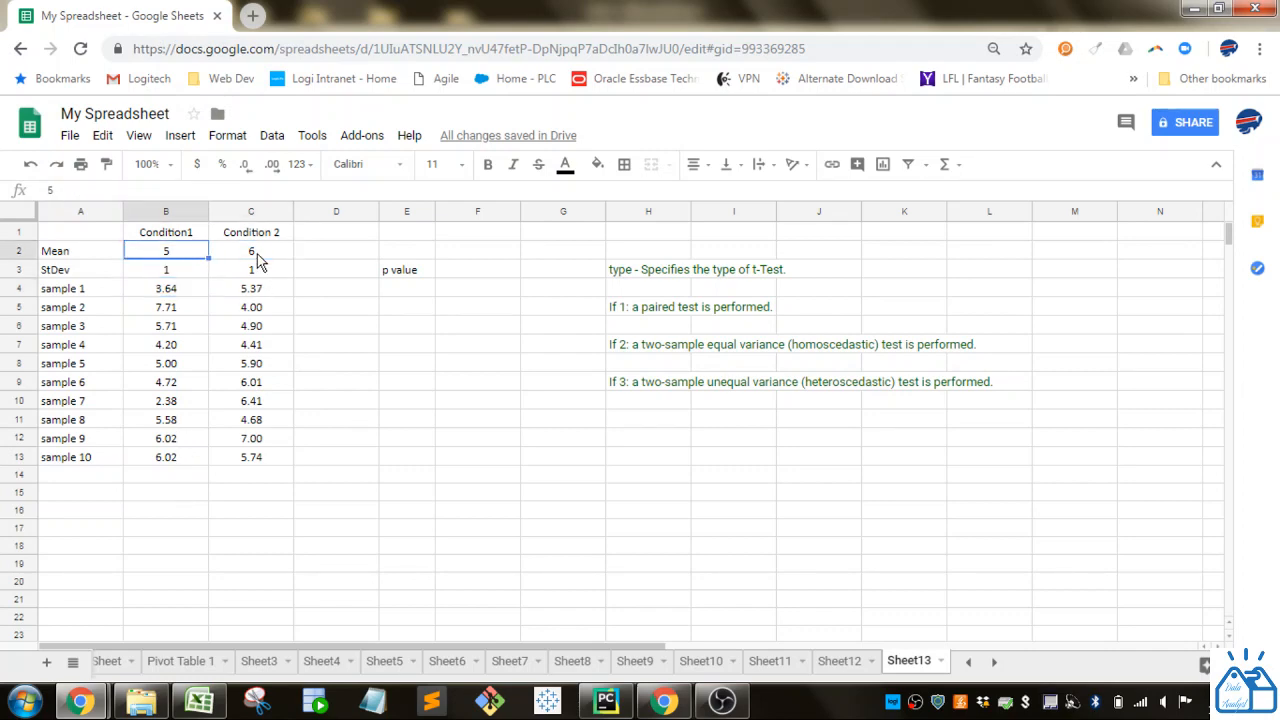
{"action": "key", "text": "Right"}
{"action": "key", "text": "Left"}
{"action": "key", "text": "Down"}
{"action": "key", "text": "Down"}
{"action": "key", "text": "Down"}
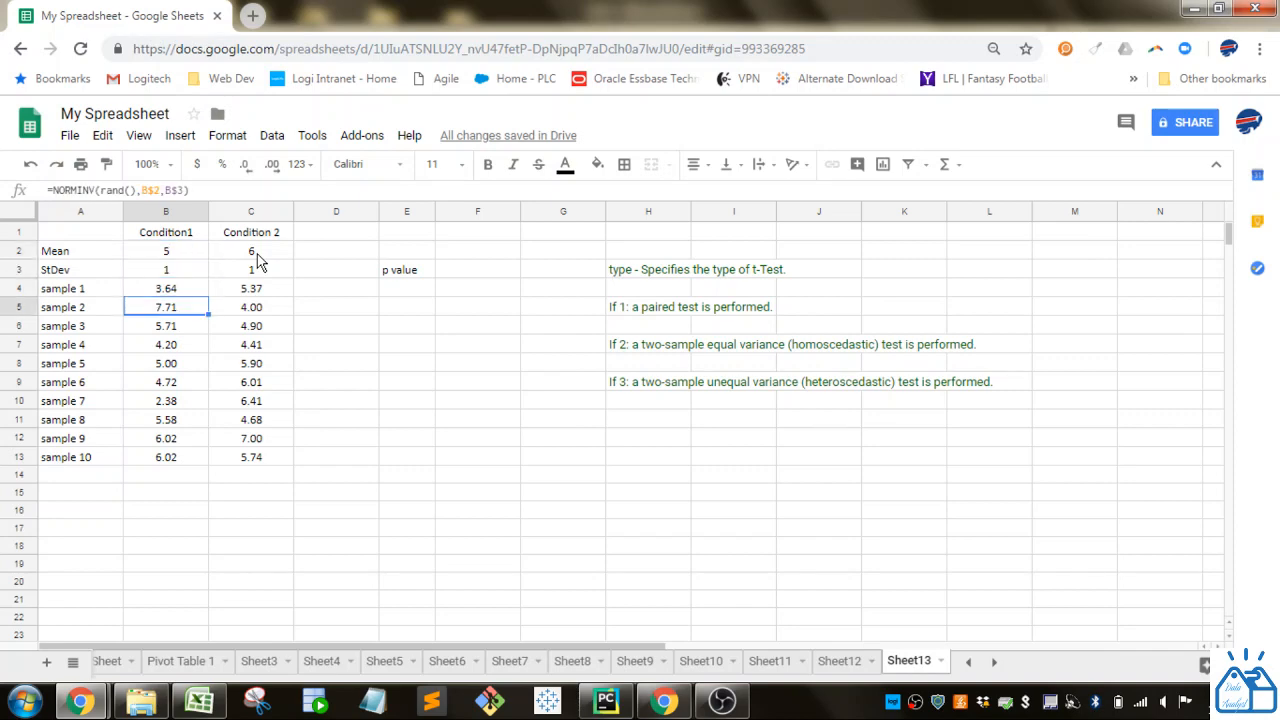
Step: Begin a TTEST formula in F3 beside the p value label, using B4:B13 and C4:C13 as the two ranges
{"action": "key", "text": "Up"}
{"action": "key", "text": "Up"}
{"action": "key", "text": "Up"}
{"action": "key", "text": "Right"}
{"action": "key", "text": "Right"}
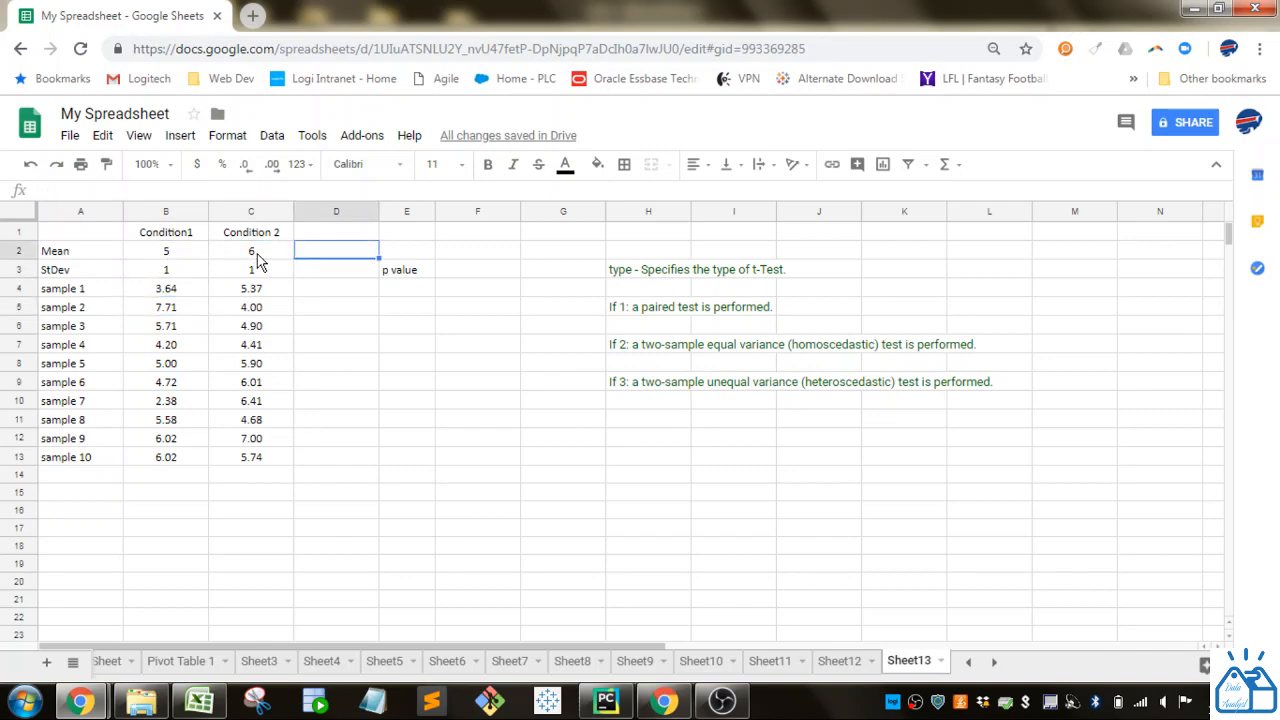
{"action": "key", "text": "Down"}
{"action": "key", "text": "Right"}
{"action": "key", "text": "Right"}
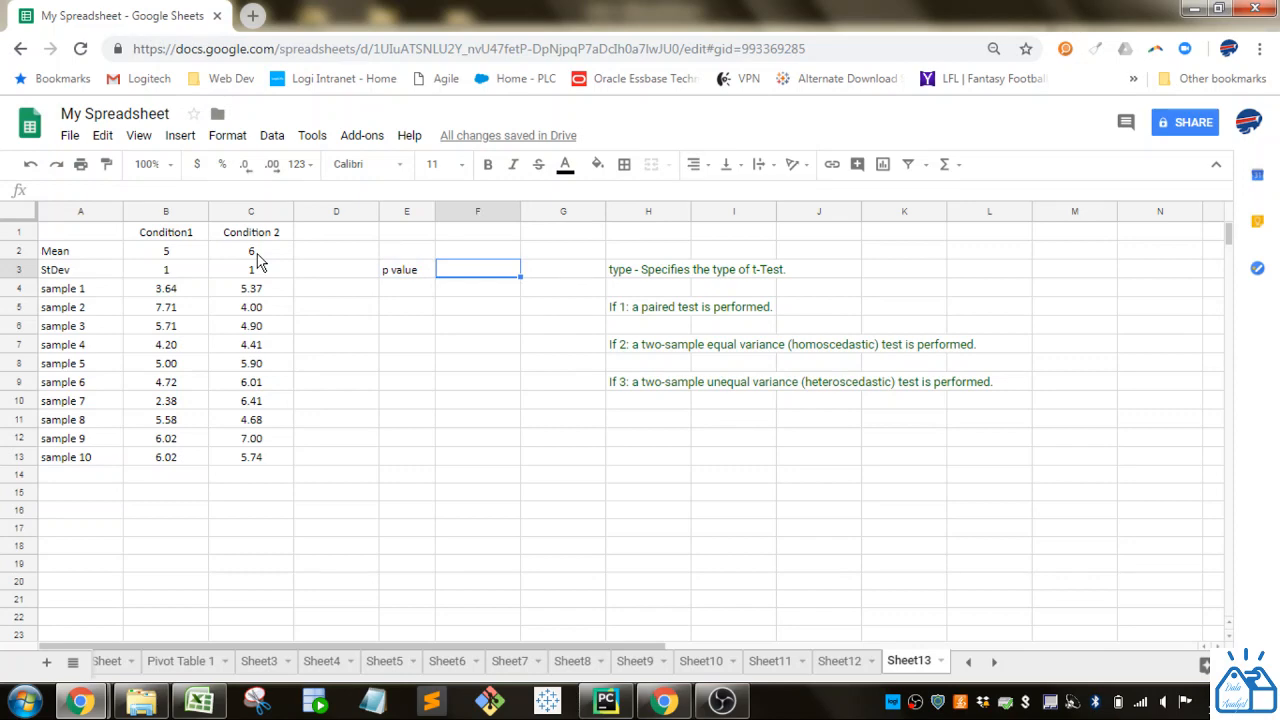
{"action": "type", "text": "="}
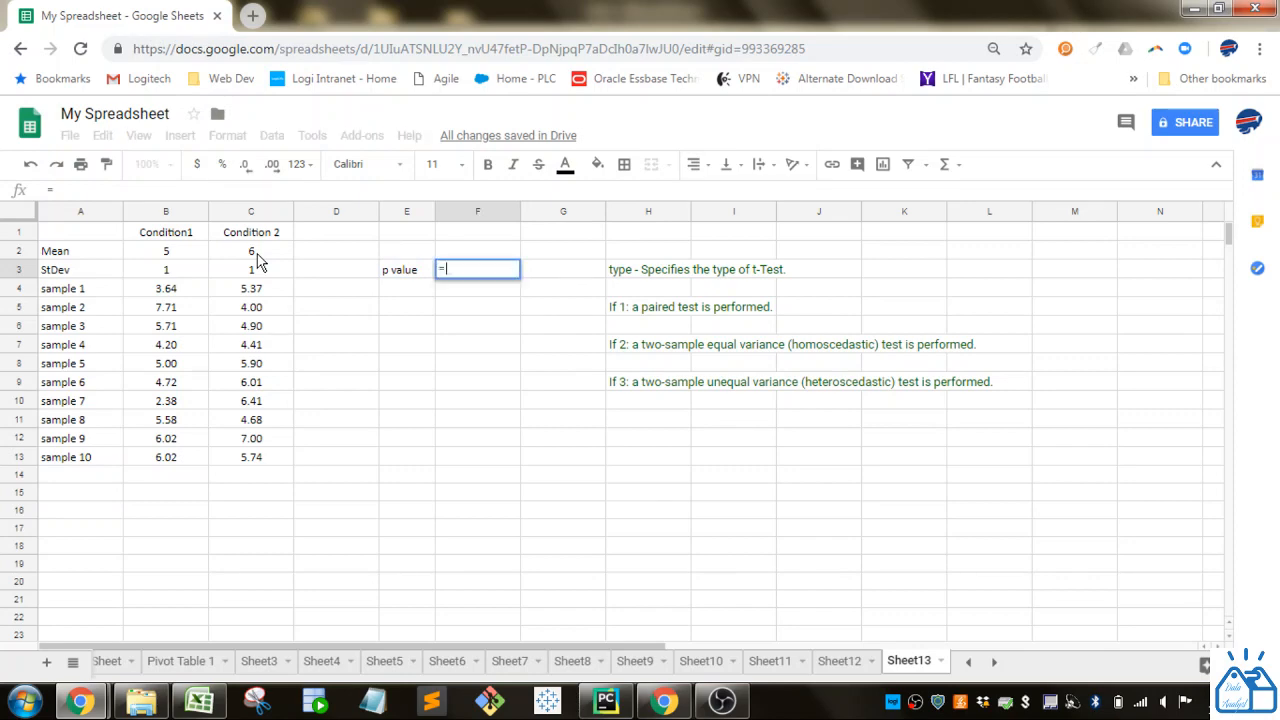
{"action": "type", "text": "ttest"}
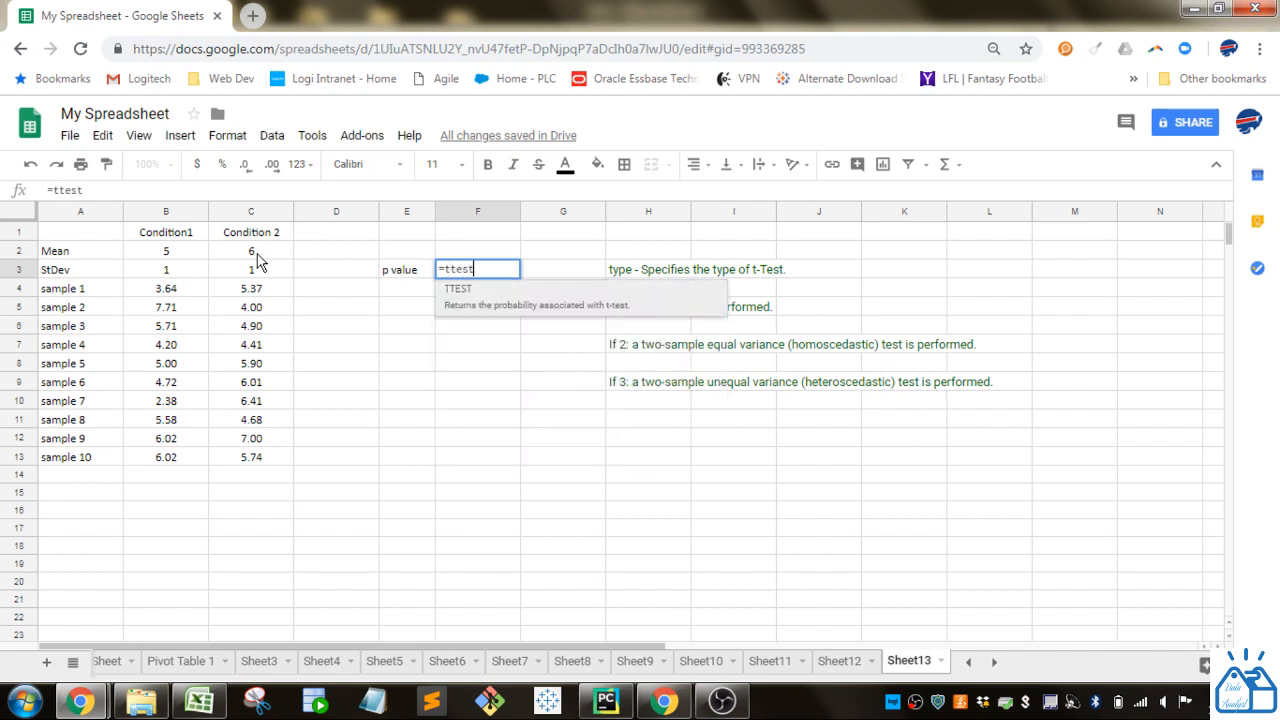
{"action": "type", "text": "("}
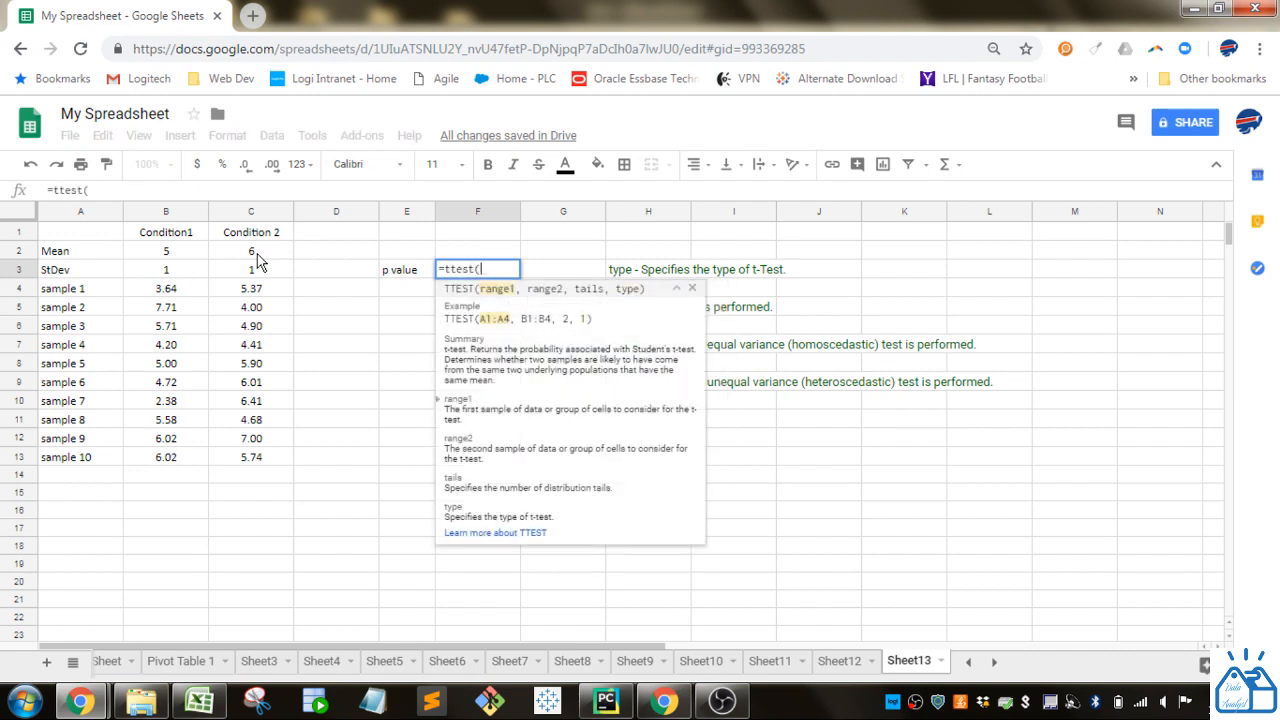
{"action": "left_click_drag", "start_coordinate": [180, 290], "coordinate": [175, 452]}
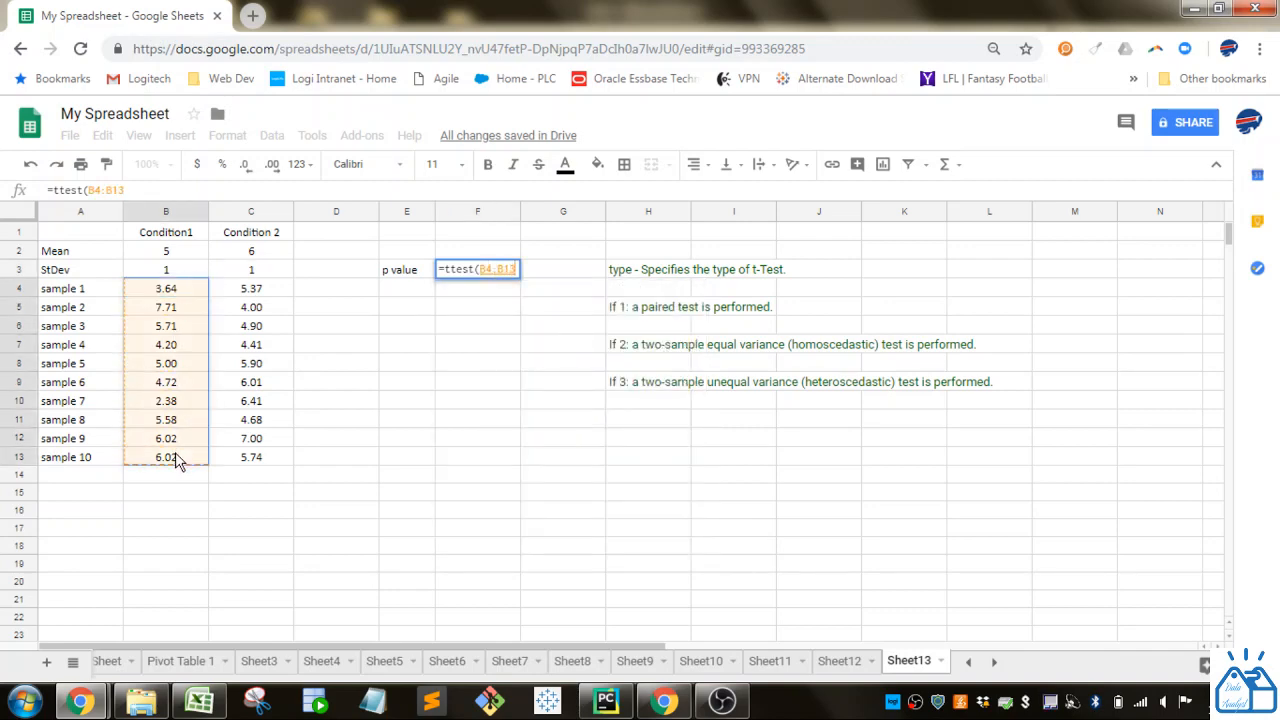
{"action": "type", "text": ","}
{"action": "left_click_drag", "start_coordinate": [233, 290], "coordinate": [228, 465]}
{"action": "type", "text": ","}
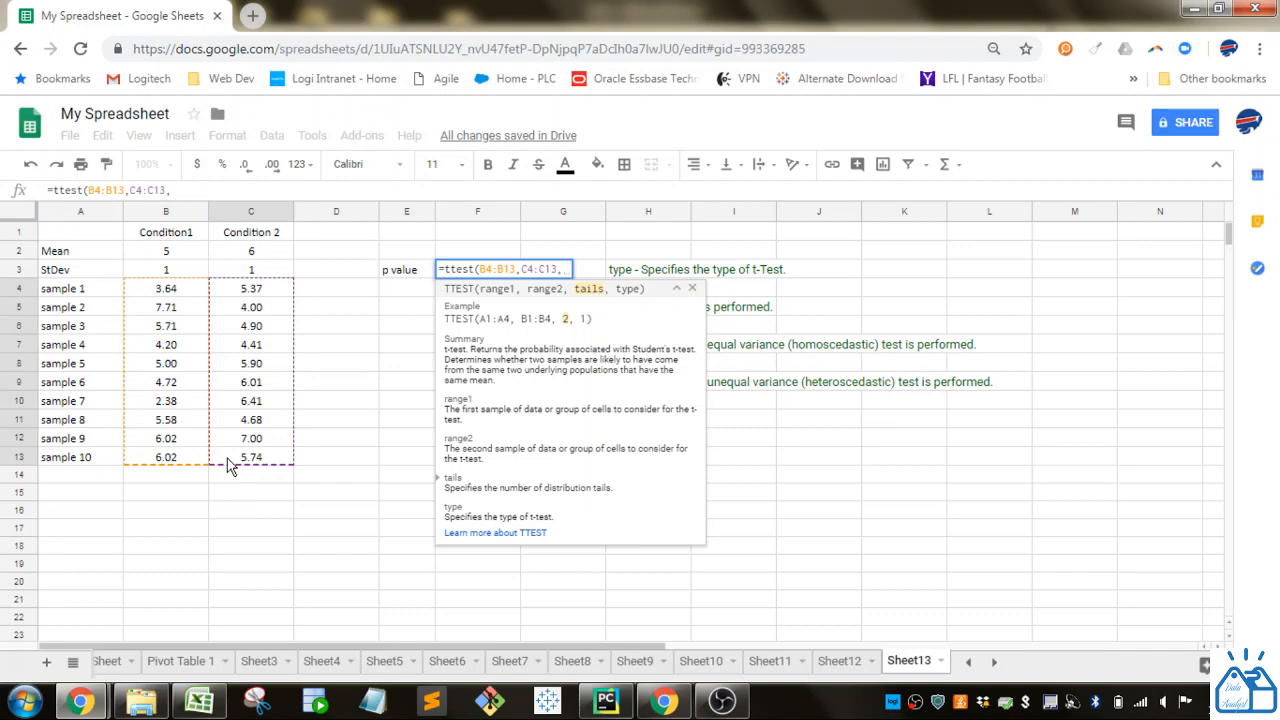
Step: Complete the F3 TTEST formula with 1 tail and type 3 for two-sample unequal variance
{"action": "type", "text": "1"}
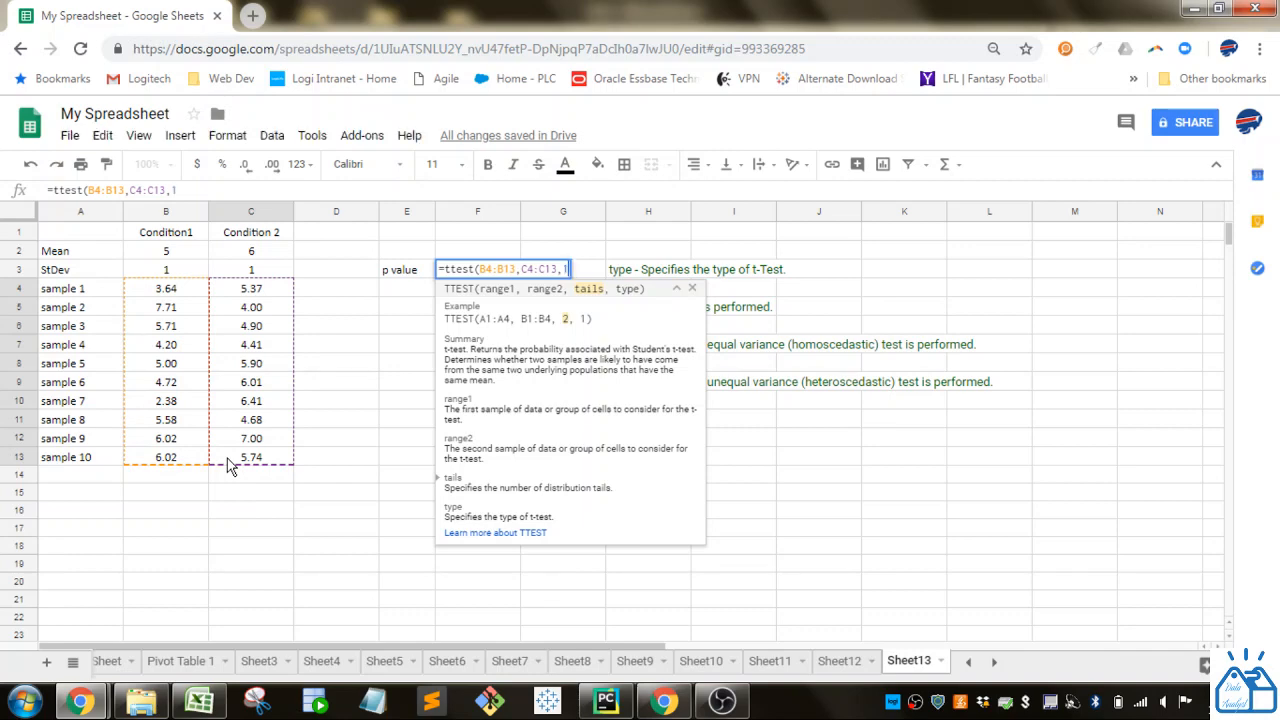
{"action": "type", "text": ","}
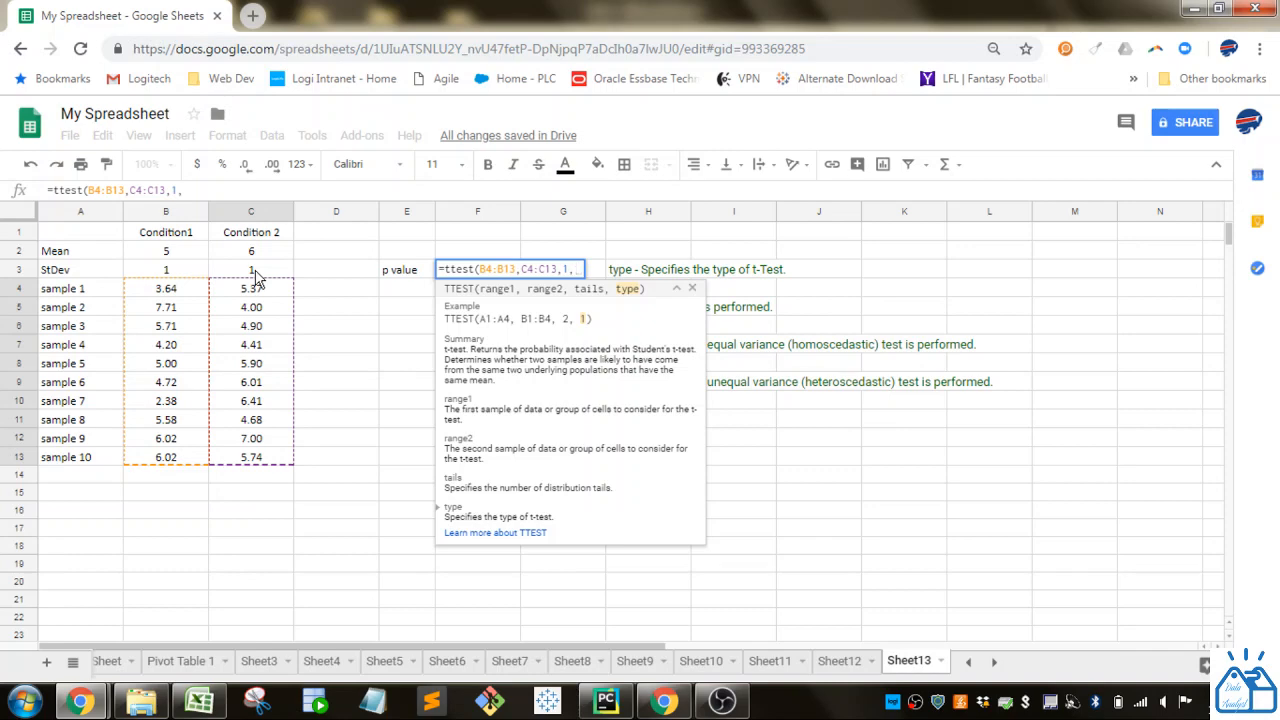
{"action": "left_click", "coordinate": [692, 289]}
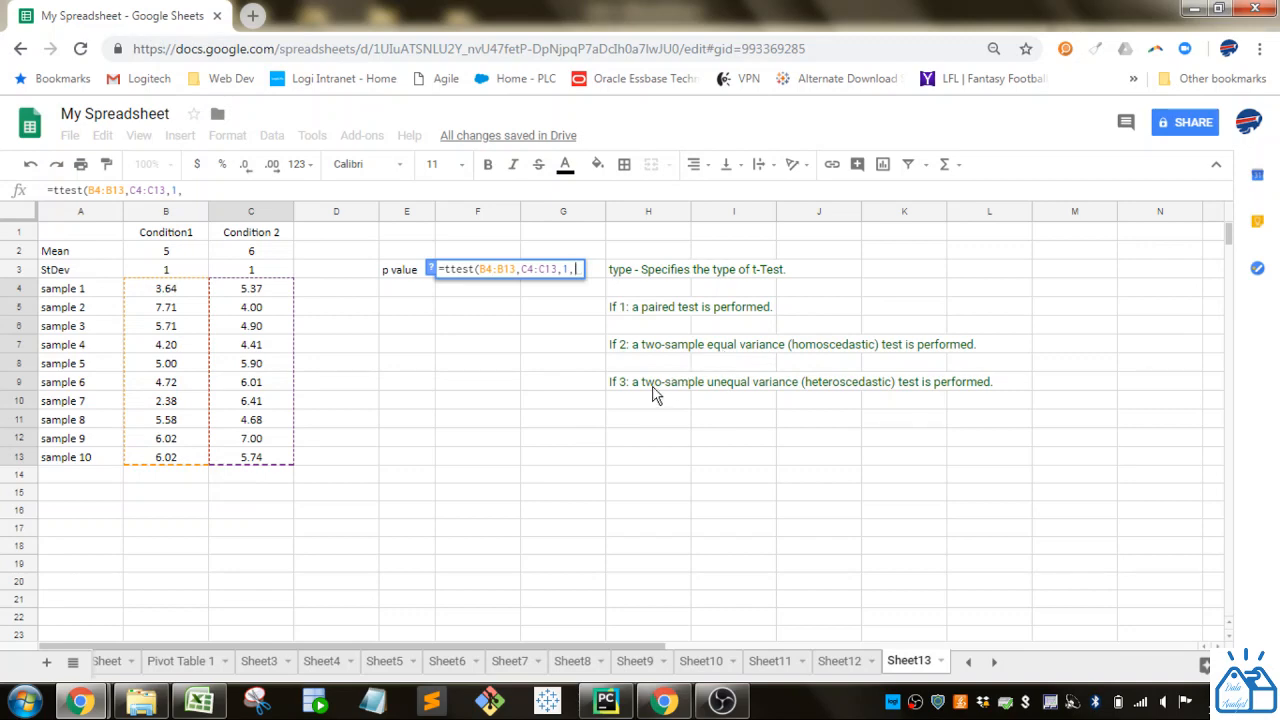
{"action": "type", "text": "3"}
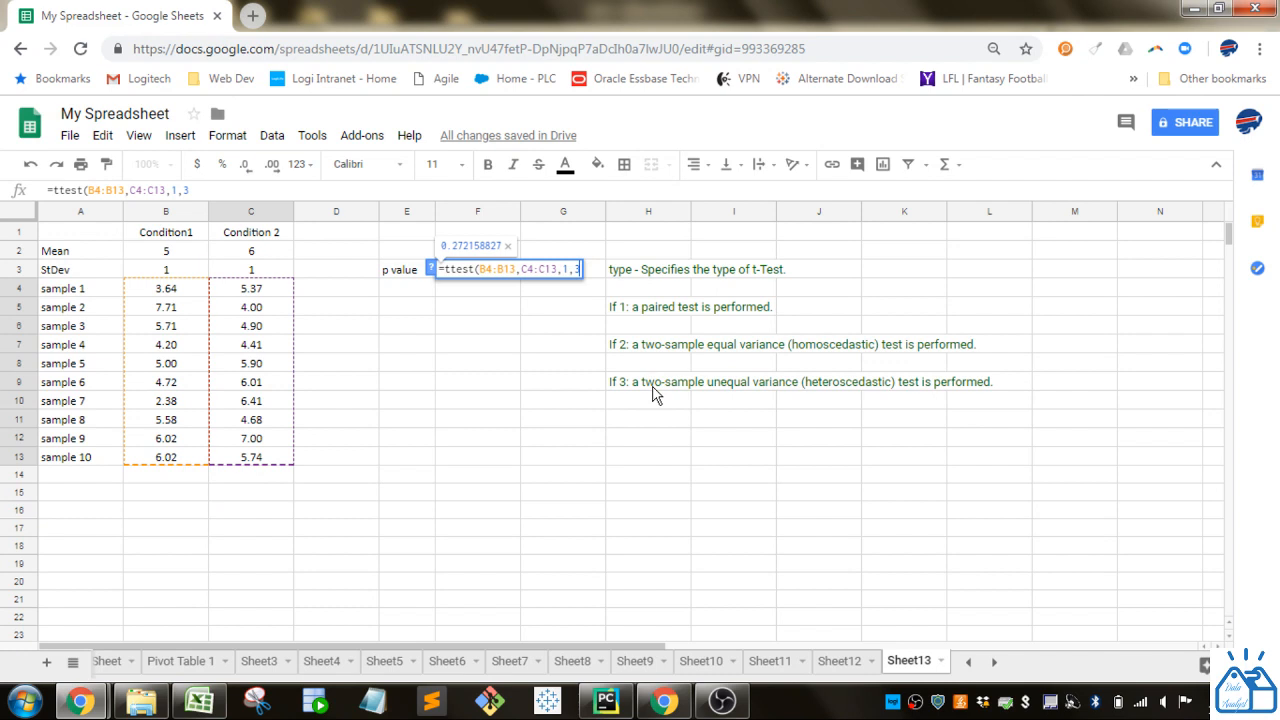
{"action": "type", "text": ")"}
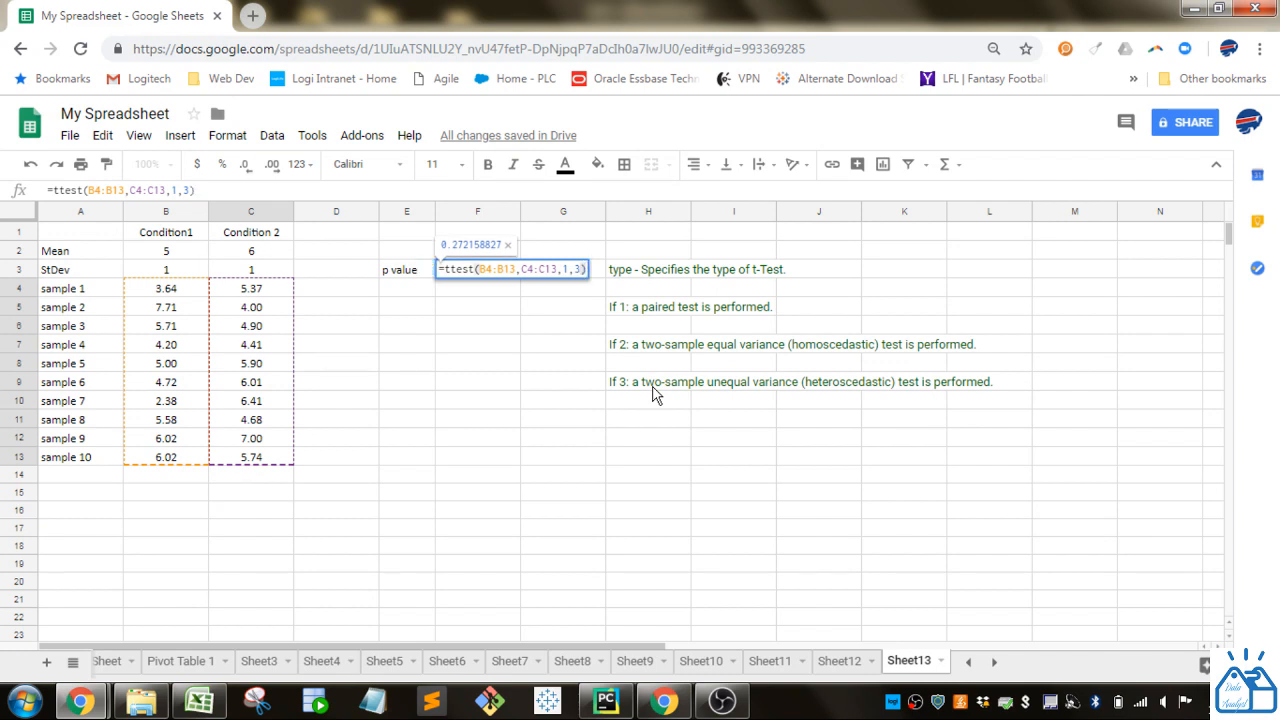
{"action": "key", "text": "Return"}
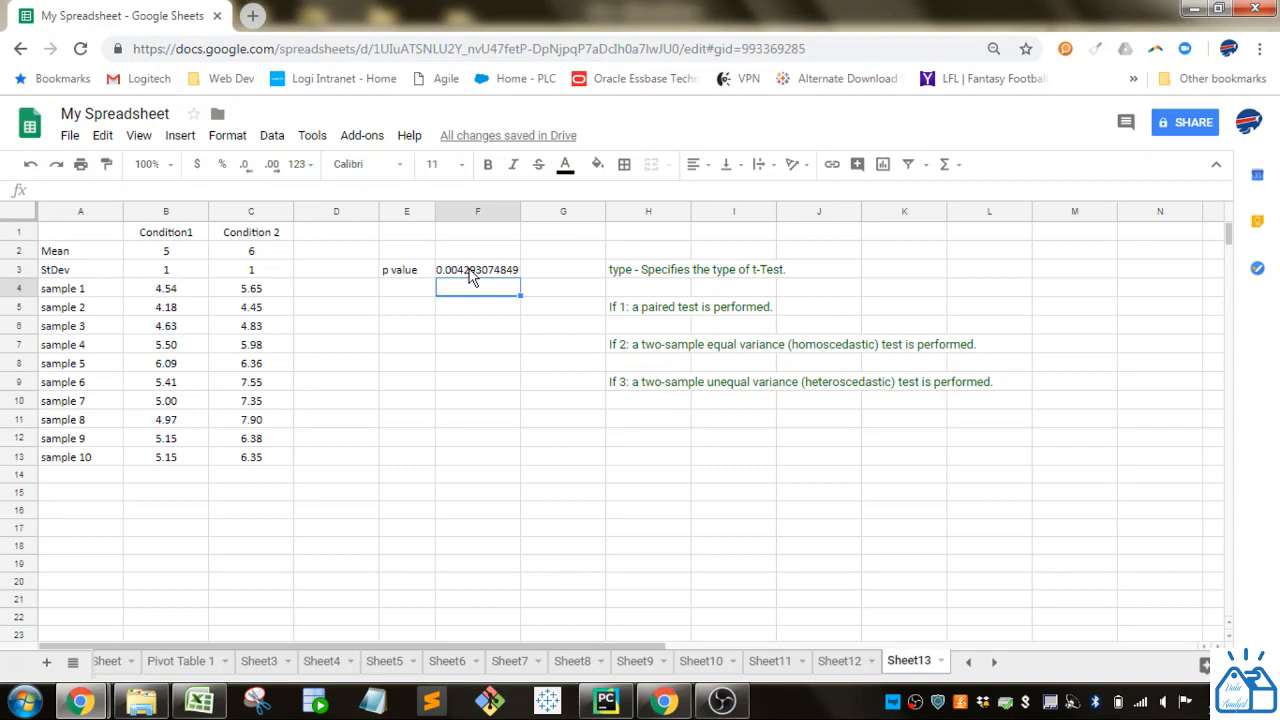
Step: Review the Condition1 samples and the p value formula, and set Condition 2's mean in C2 to 5
{"action": "left_click", "coordinate": [197, 295]}
{"action": "left_click_drag", "start_coordinate": [197, 297], "coordinate": [191, 457]}
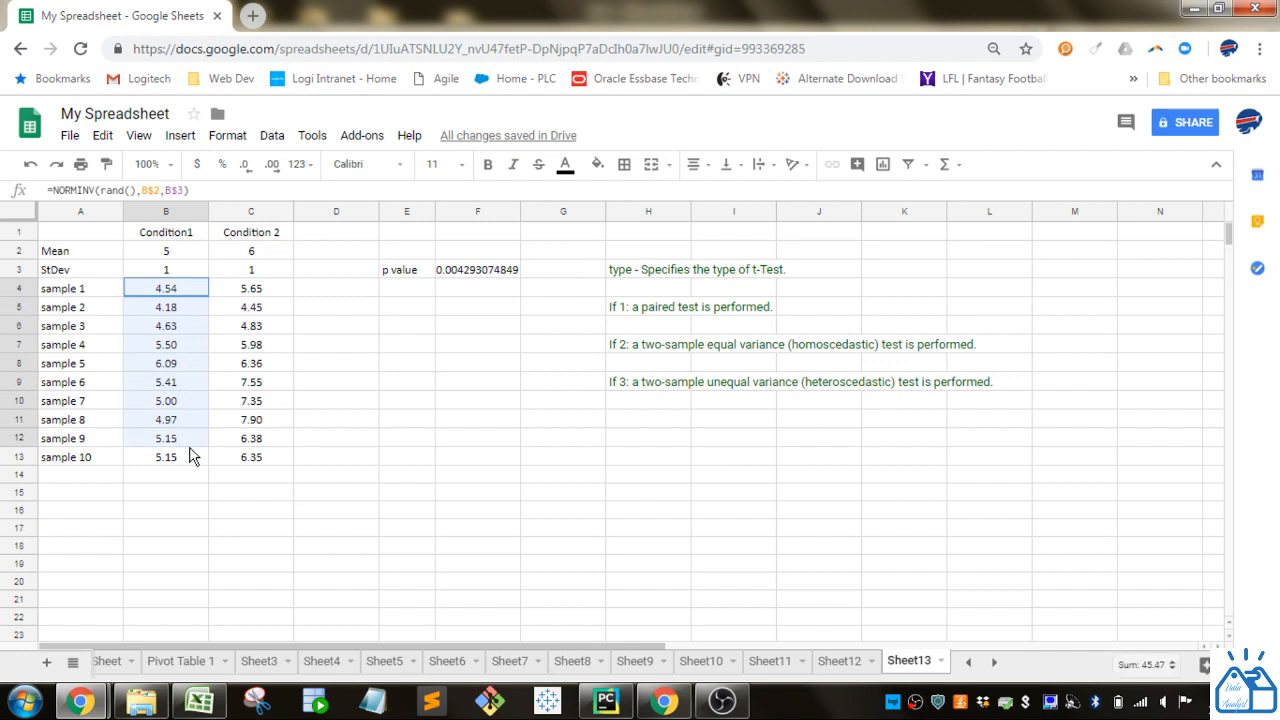
{"action": "left_click", "coordinate": [483, 276]}
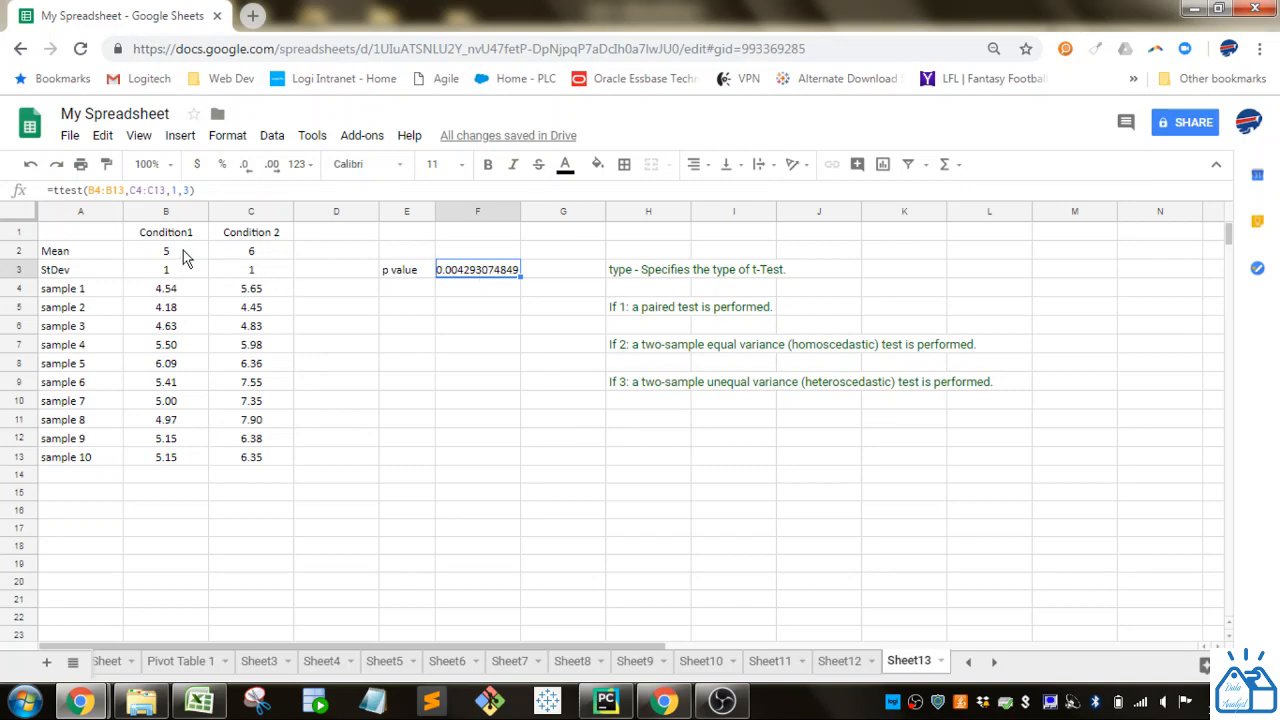
{"action": "left_click", "coordinate": [249, 253]}
{"action": "type", "text": "5"}
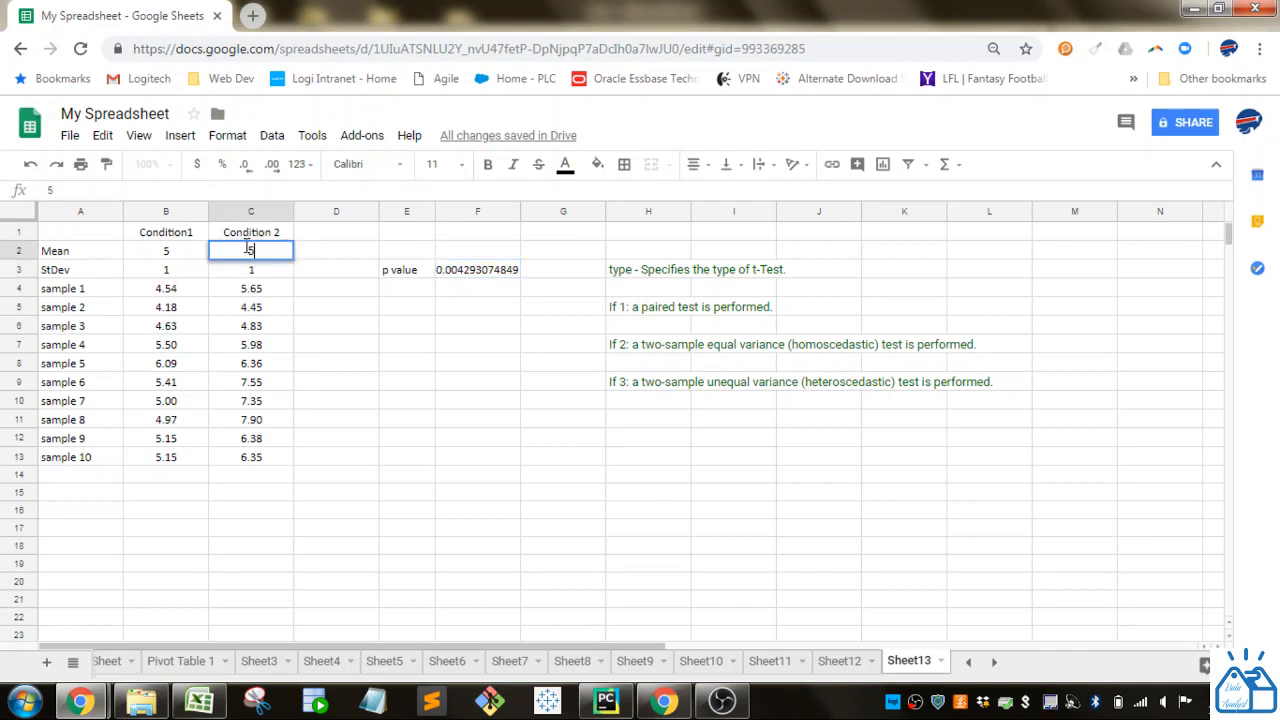
{"action": "key", "text": "Return"}
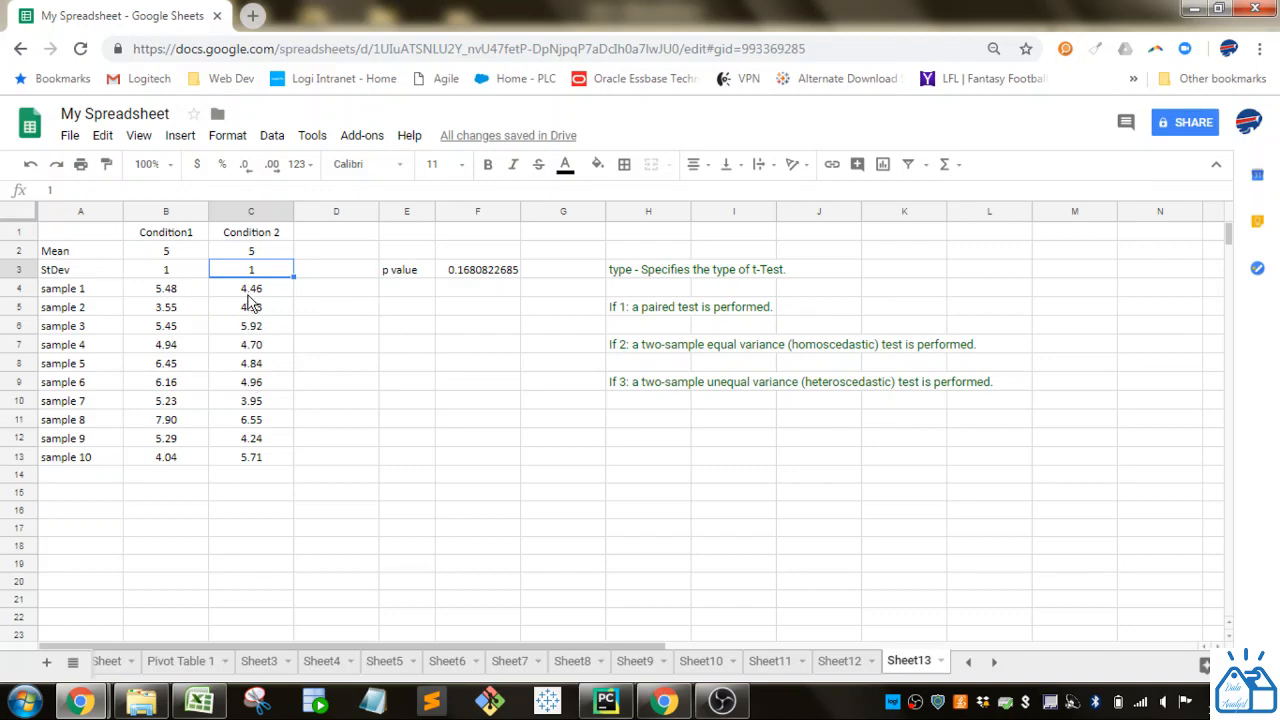
Step: Set Condition 2's standard deviation in C3 to 3 and check the sample 1 and p value formulas
{"action": "left_click", "coordinate": [245, 251]}
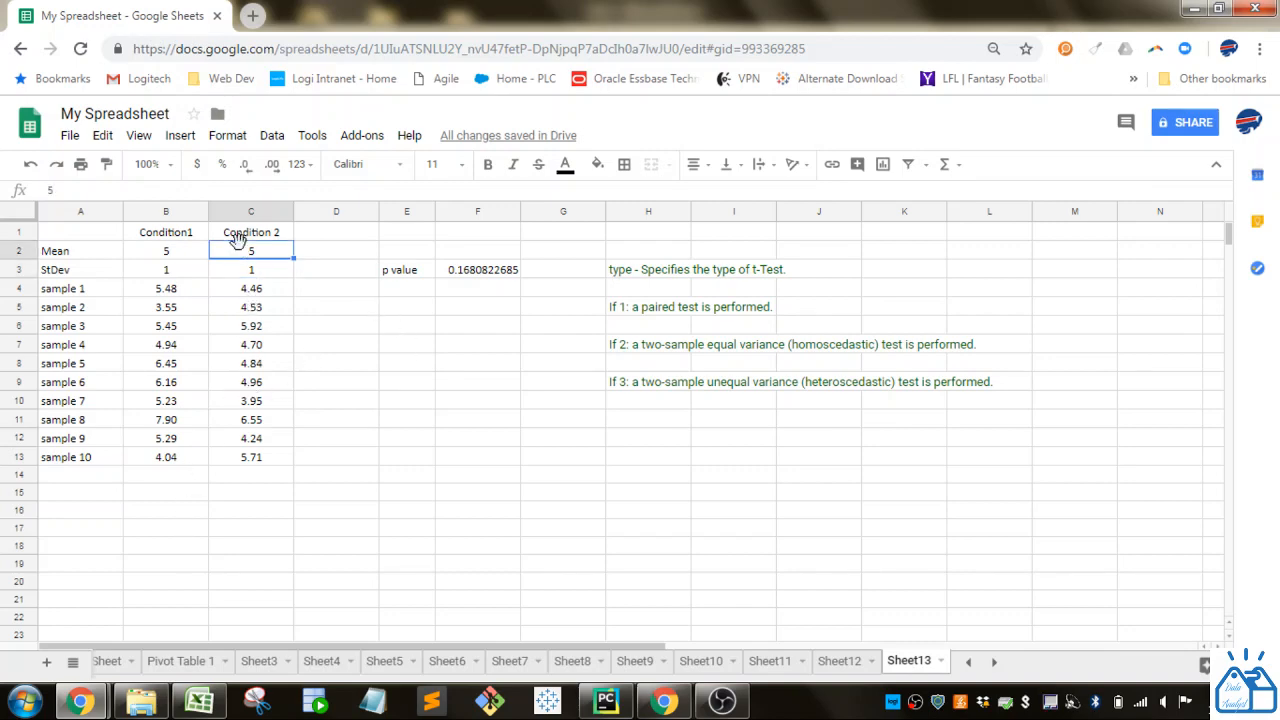
{"action": "left_click", "coordinate": [252, 277]}
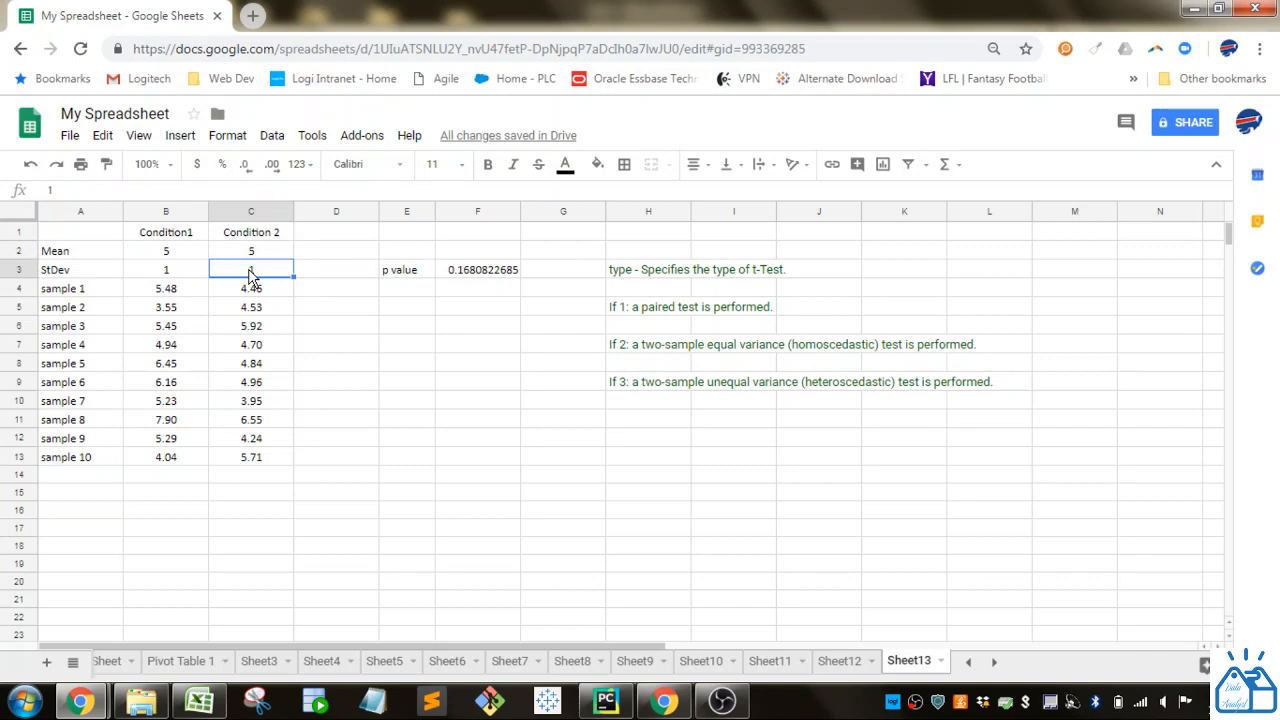
{"action": "type", "text": "3"}
{"action": "key", "text": "Return"}
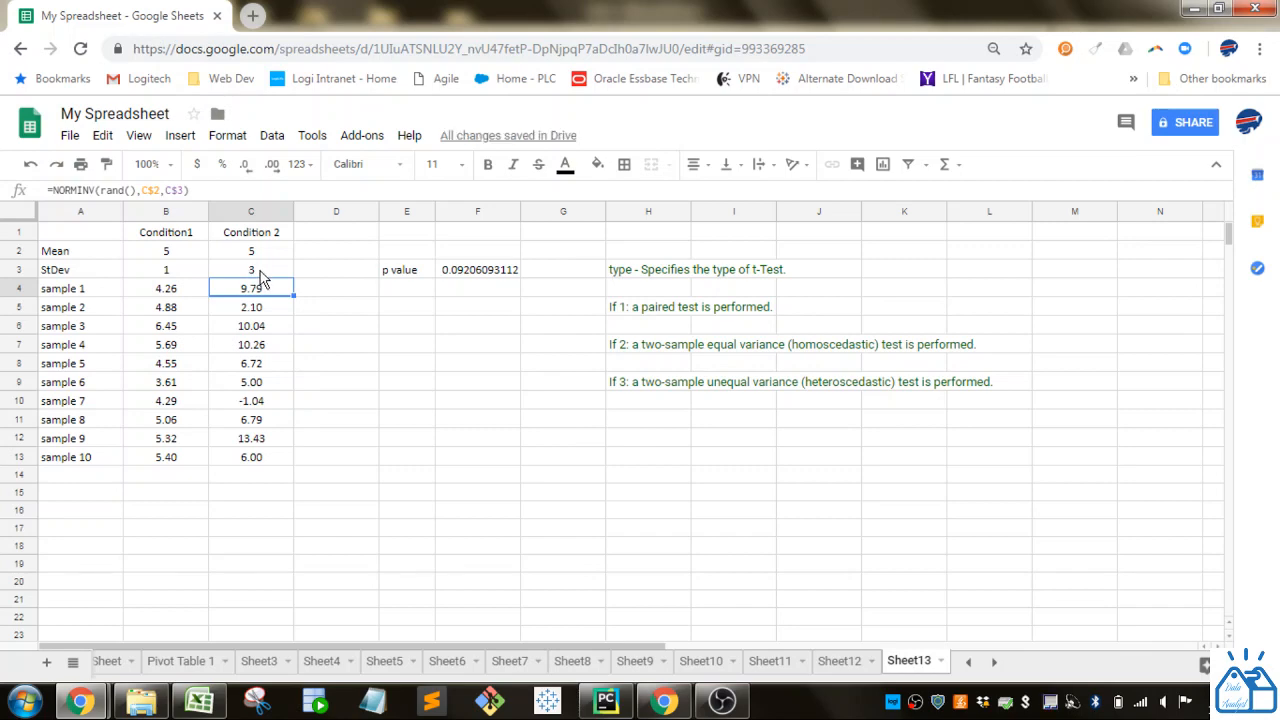
{"action": "left_click", "coordinate": [259, 276]}
{"action": "double_click", "coordinate": [259, 276]}
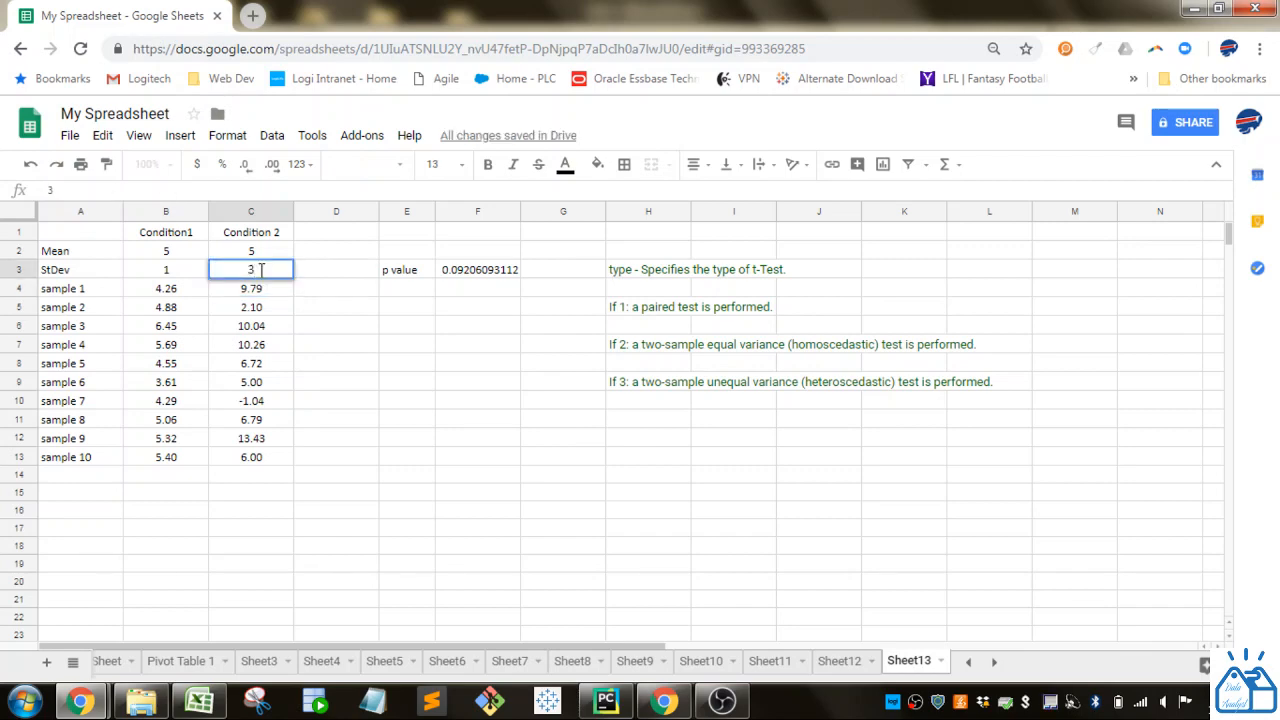
{"action": "key", "text": "Return"}
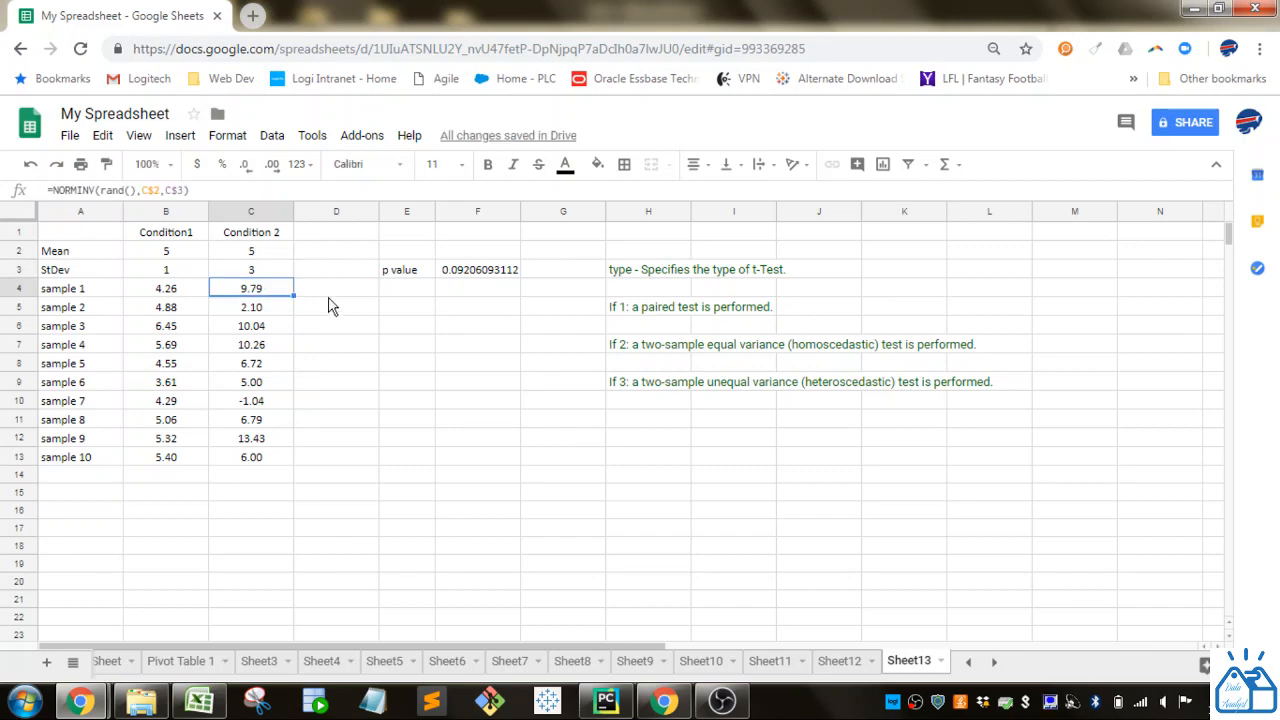
{"action": "double_click", "coordinate": [262, 288]}
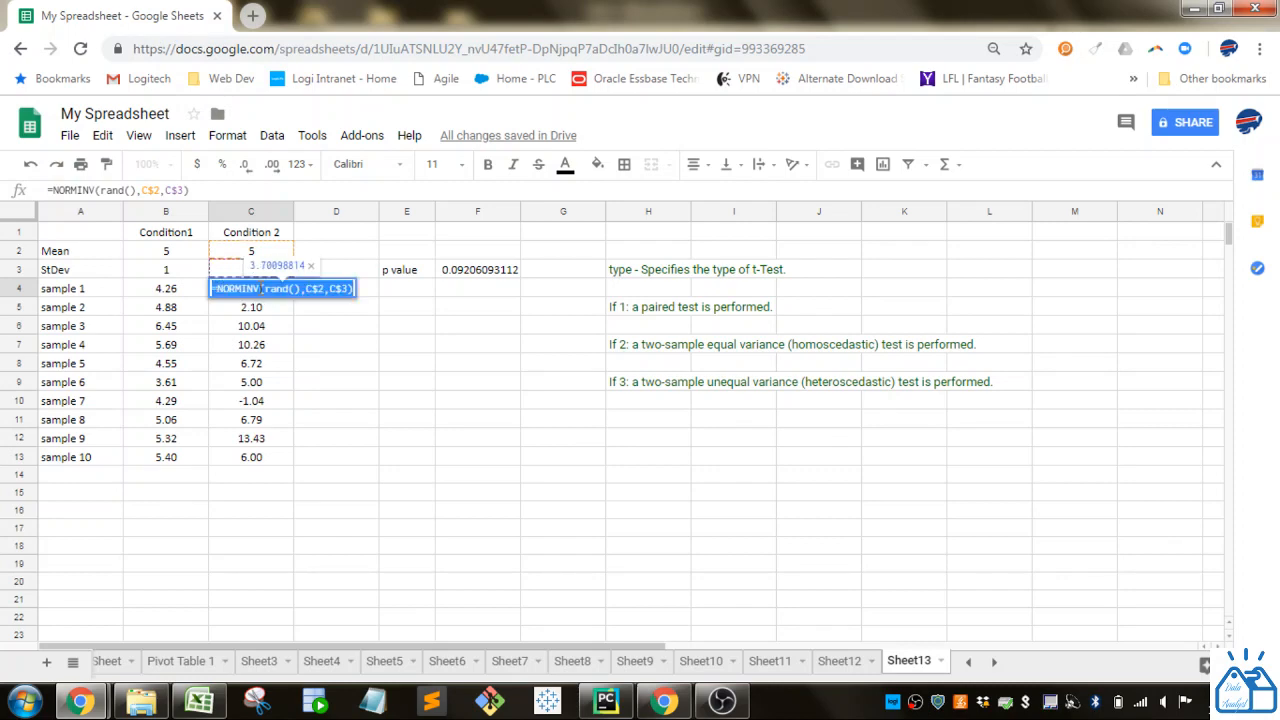
{"action": "key", "text": "Return"}
{"action": "left_click", "coordinate": [482, 276]}
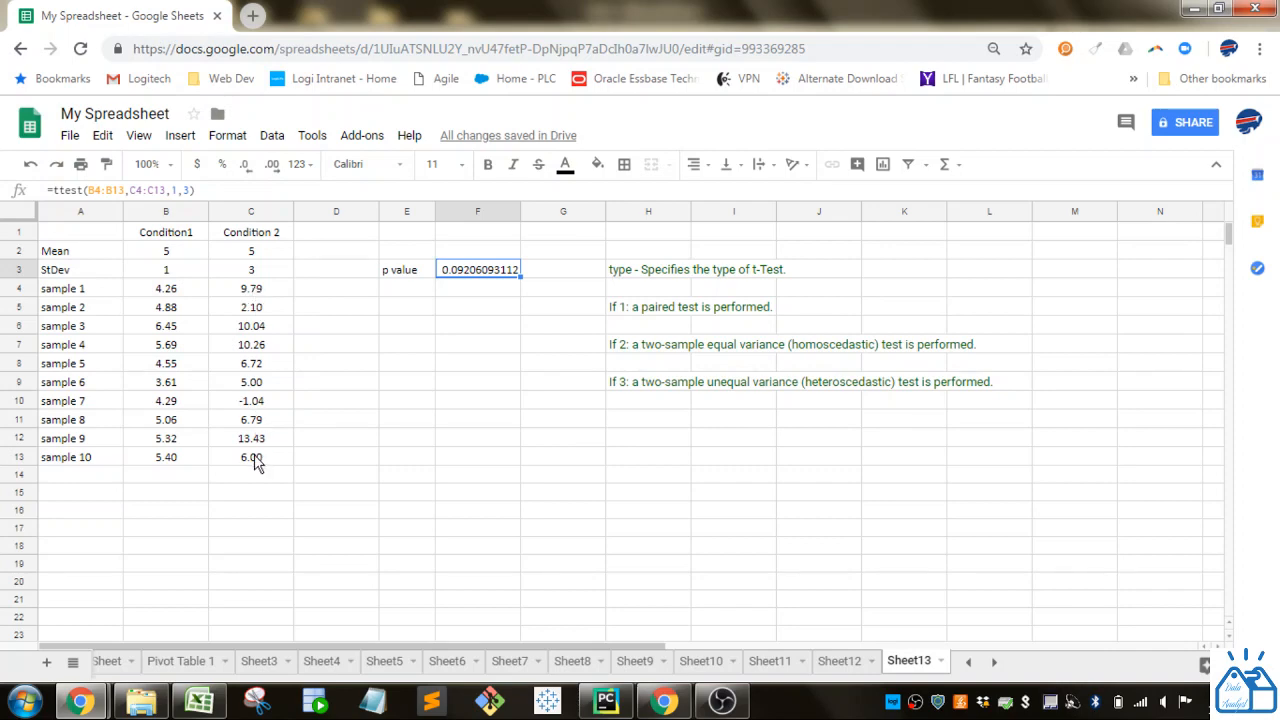
Step: Set Condition1's standard deviation in B3 to 3 and Condition 2's mean in C2 to 5.2
{"action": "left_click", "coordinate": [185, 276]}
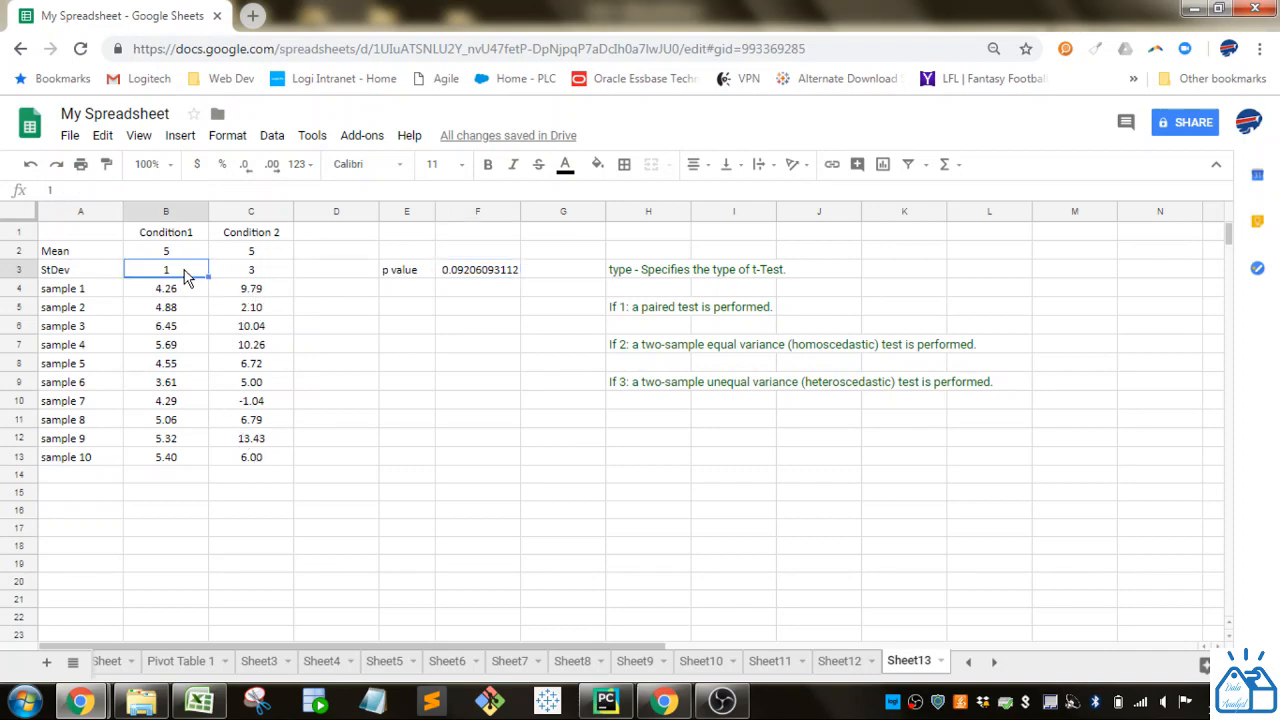
{"action": "type", "text": "3"}
{"action": "key", "text": "Return"}
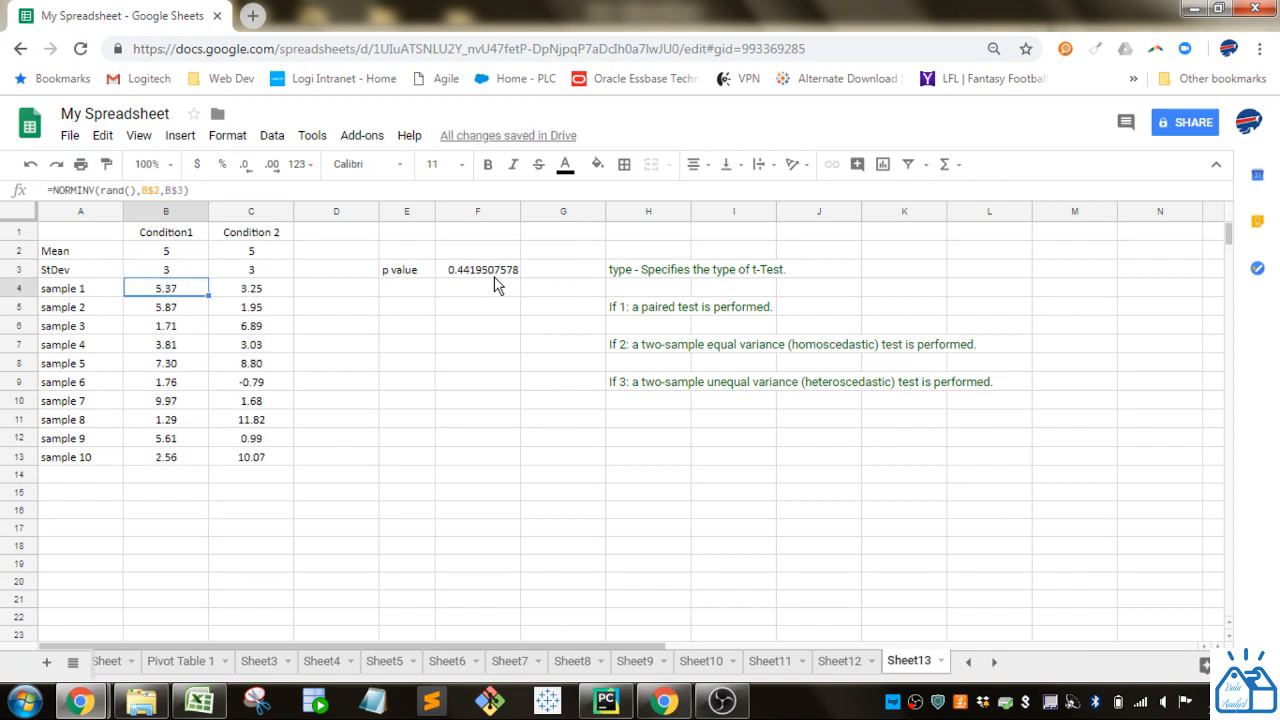
{"action": "left_click", "coordinate": [253, 257]}
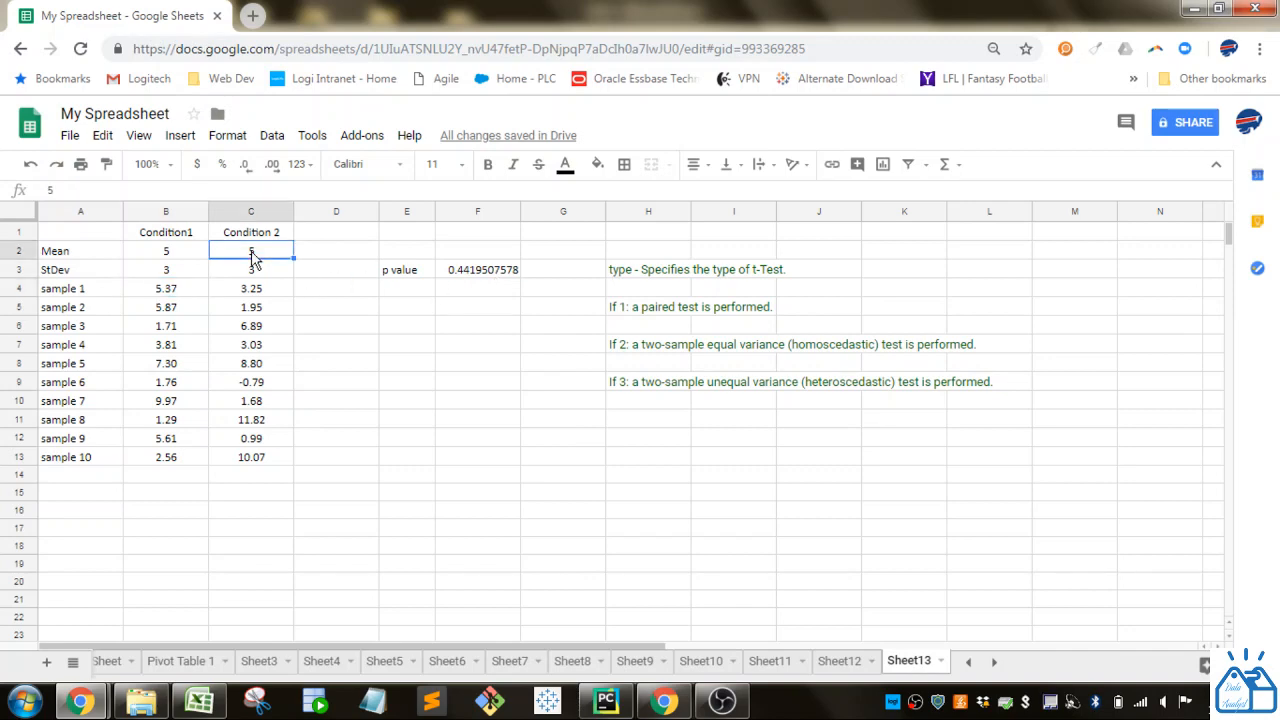
{"action": "type", "text": "5.2"}
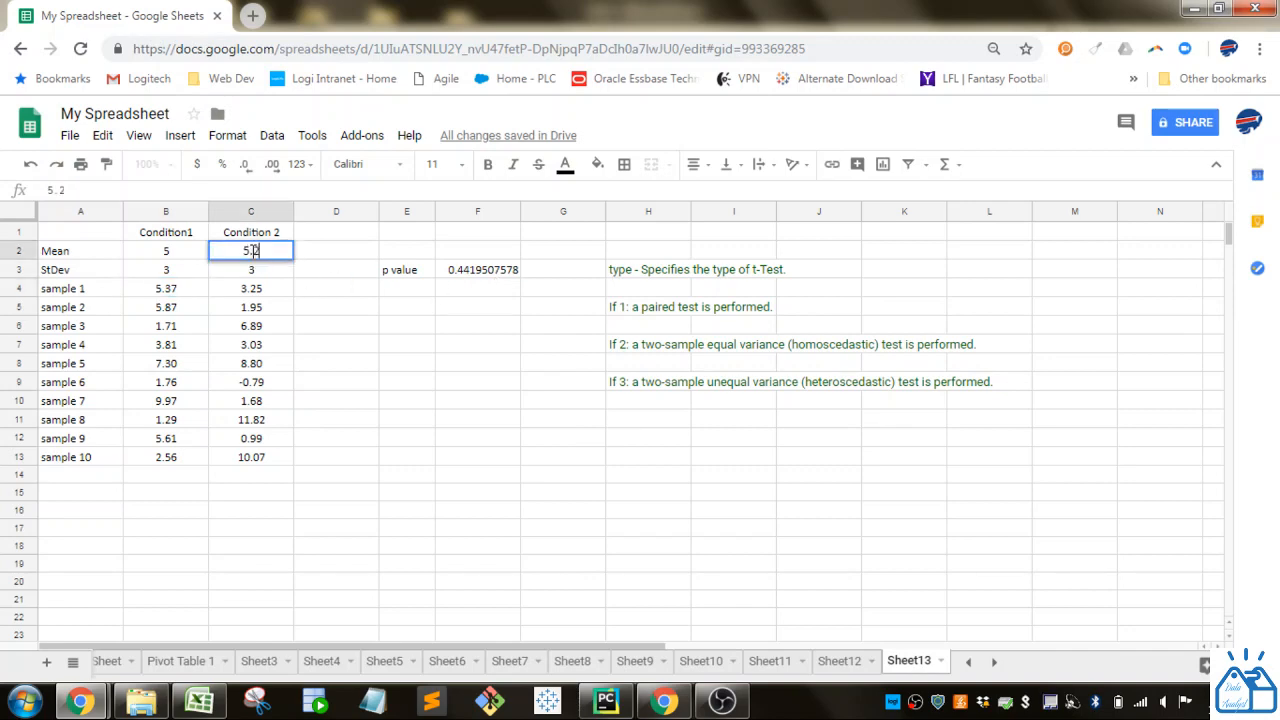
{"action": "key", "text": "Return"}
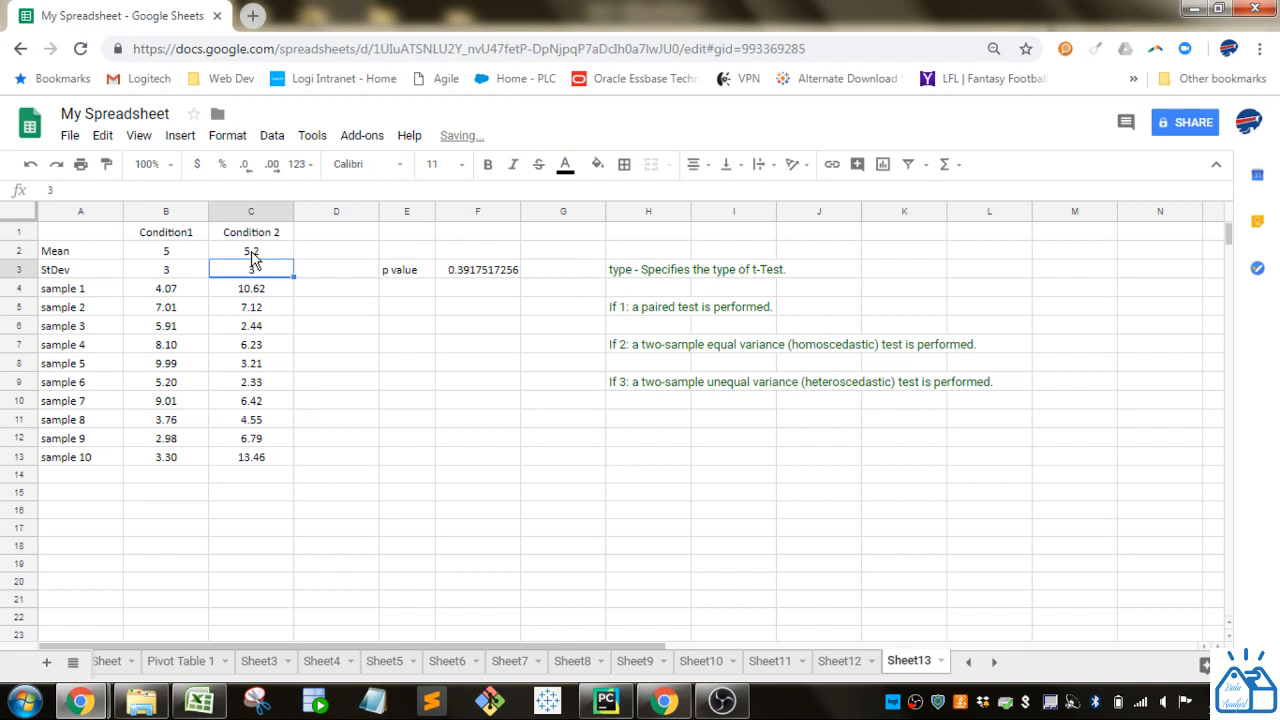
Step: Fill the sample 10 row in columns A to C downward to add more samples
{"action": "left_click_drag", "start_coordinate": [100, 462], "coordinate": [253, 631]}
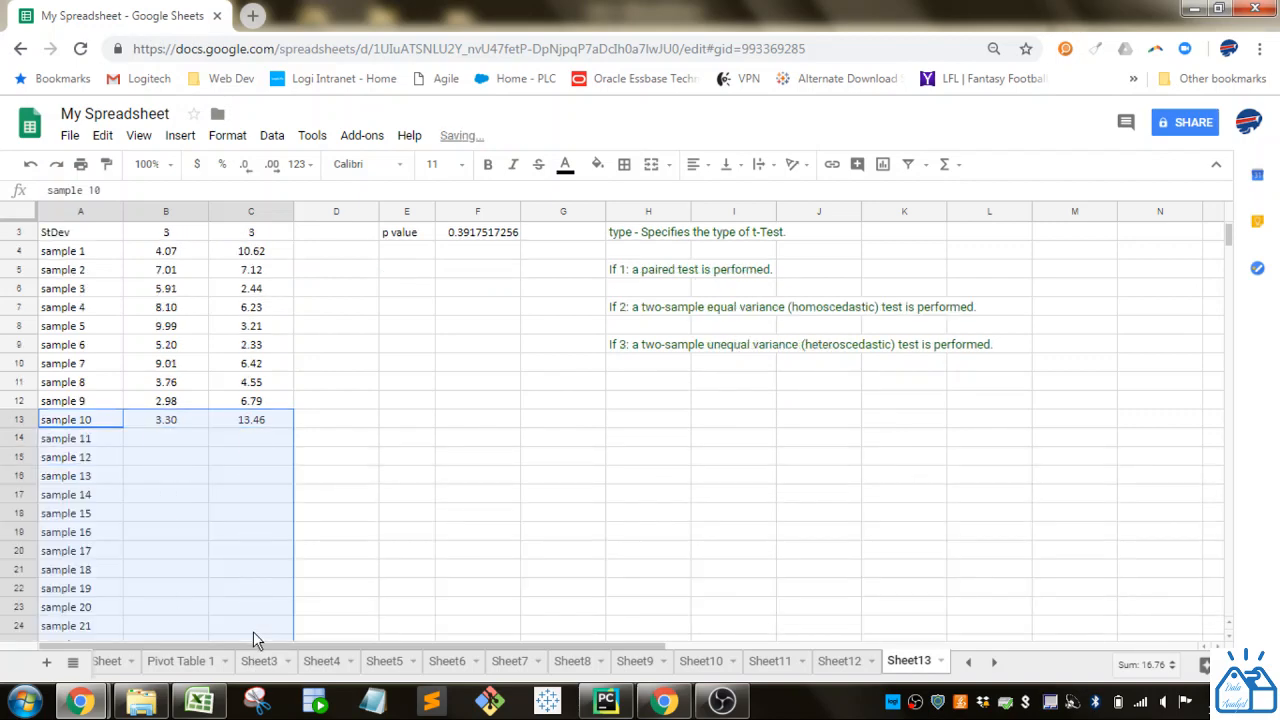
Step: Change the first range in F3's ttest formula to B4:B25 to cover the added Condition1 samples
{"action": "left_click", "coordinate": [199, 608]}
{"action": "left_click", "coordinate": [464, 234]}
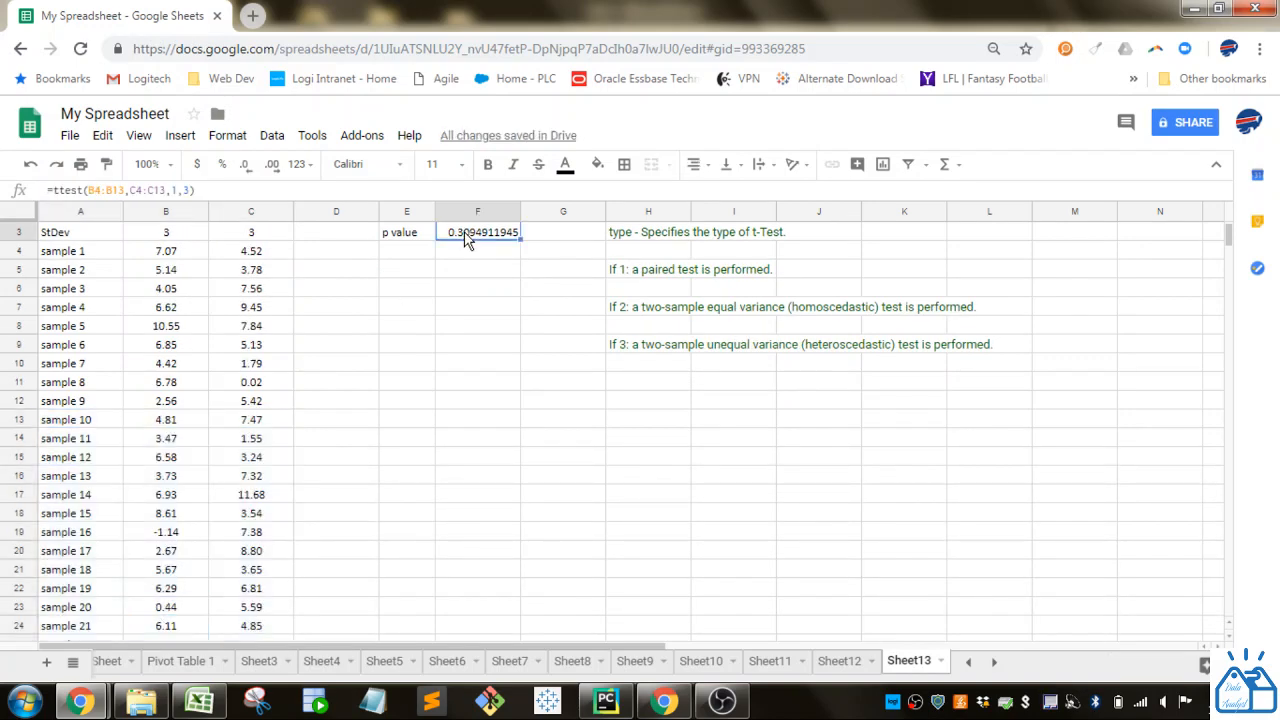
{"action": "left_click", "coordinate": [122, 190]}
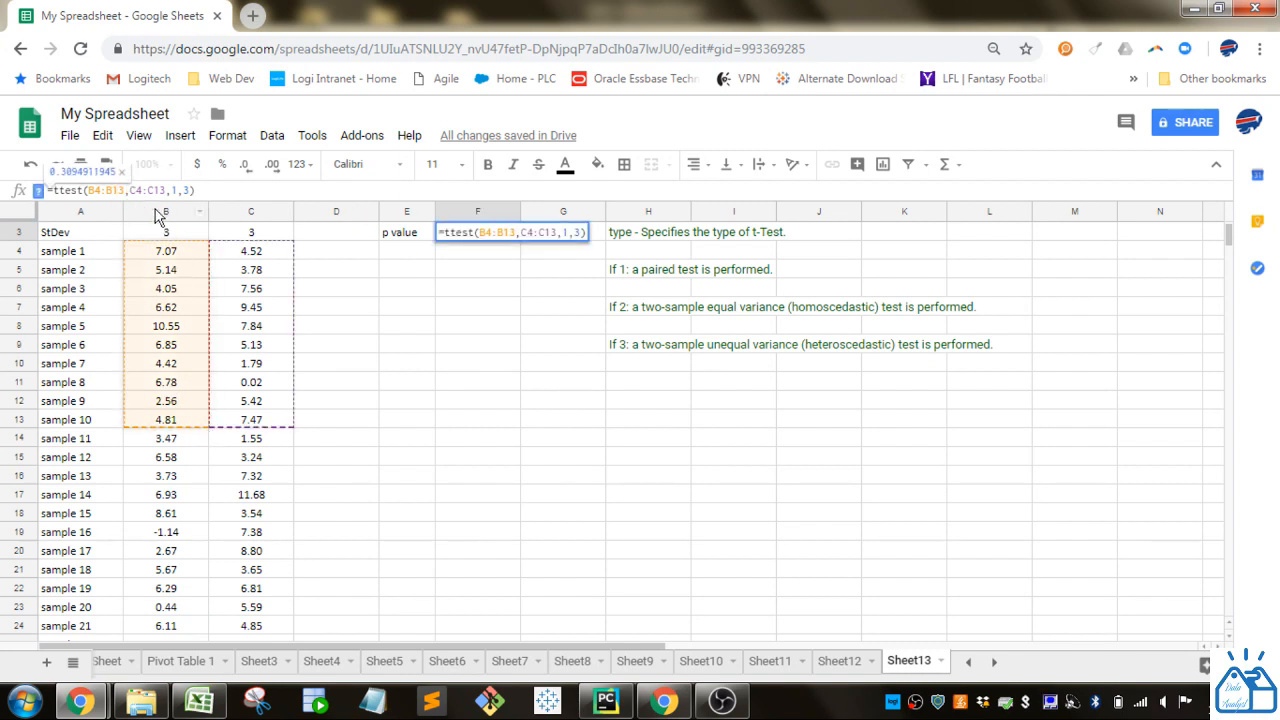
{"action": "left_click", "coordinate": [124, 190]}
{"action": "key", "text": "BackSpace"}
{"action": "key", "text": "BackSpace"}
{"action": "key", "text": "BackSpace"}
{"action": "key", "text": "BackSpace"}
{"action": "key", "text": "BackSpace"}
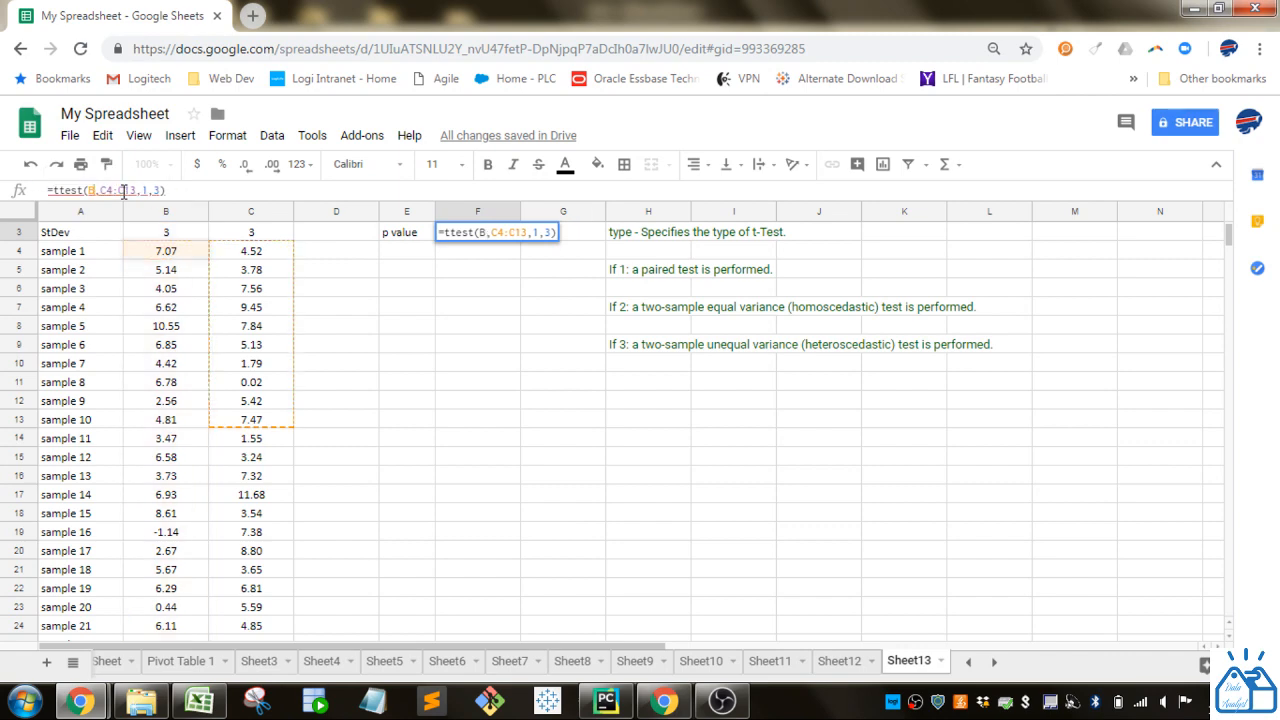
{"action": "key", "text": "BackSpace"}
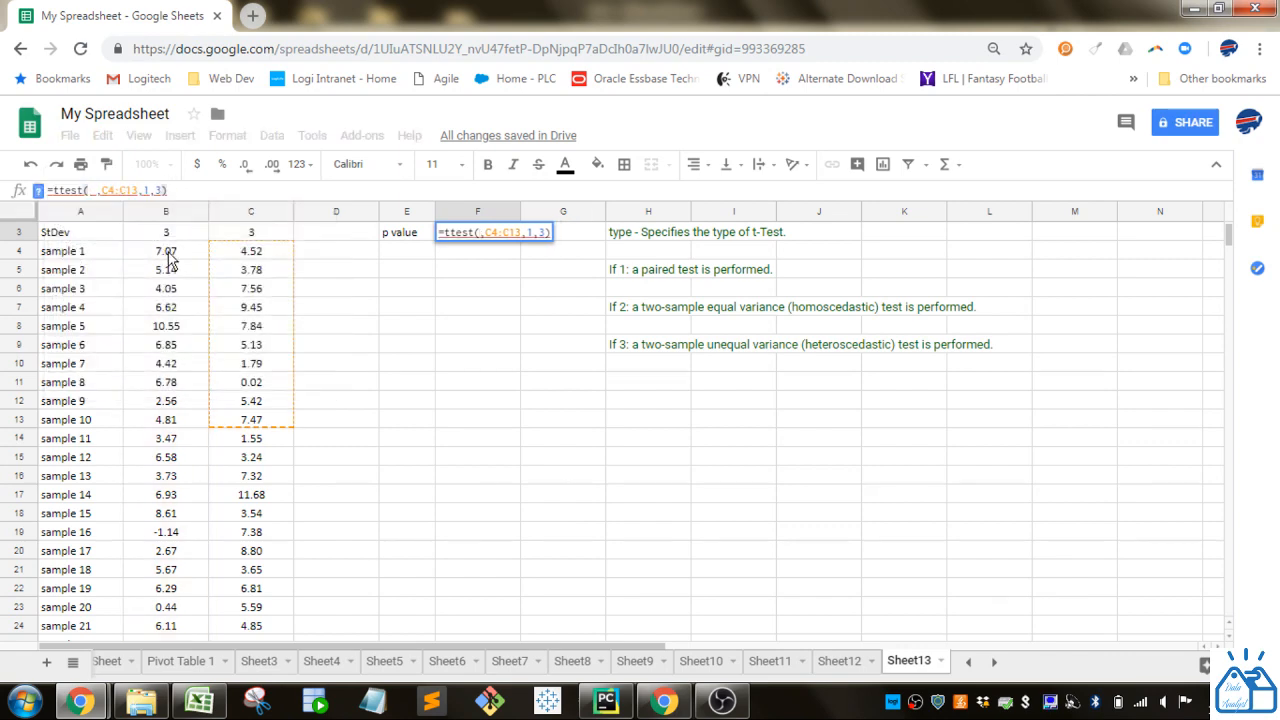
{"action": "left_click_drag", "start_coordinate": [168, 258], "coordinate": [166, 592]}
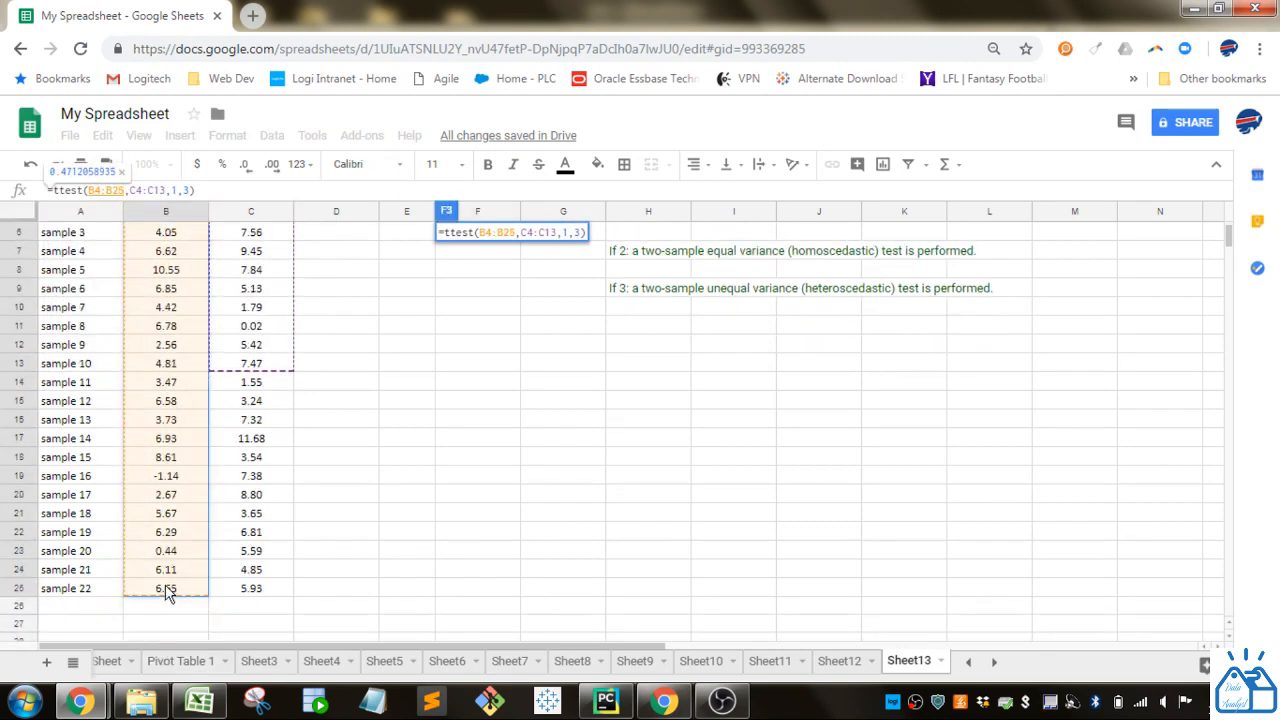
Step: Change the second range in F3's ttest formula to C4:C25 and commit the formula
{"action": "left_click", "coordinate": [167, 189]}
{"action": "key", "text": "BackSpace"}
{"action": "key", "text": "BackSpace"}
{"action": "key", "text": "BackSpace"}
{"action": "key", "text": "BackSpace"}
{"action": "key", "text": "BackSpace"}
{"action": "key", "text": "BackSpace"}
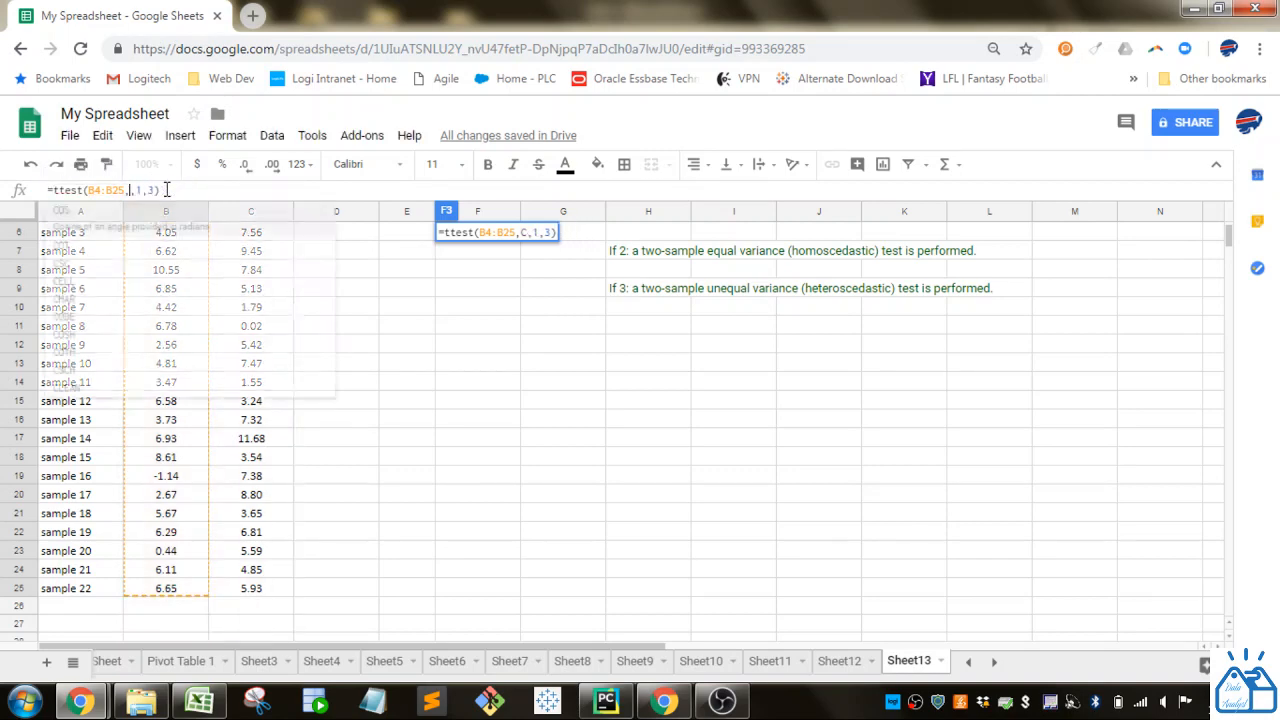
{"action": "scroll", "coordinate": [1231, 237], "scroll_direction": "up", "scroll_amount": 2}
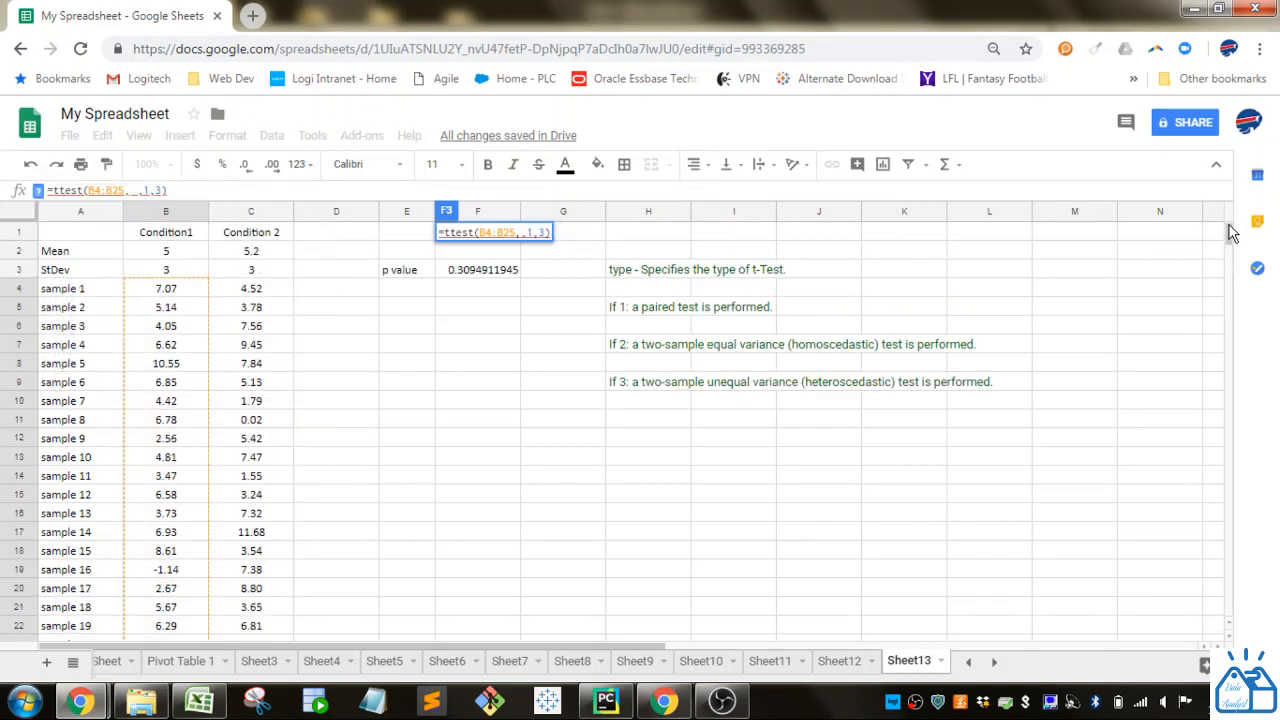
{"action": "left_click_drag", "start_coordinate": [268, 295], "coordinate": [246, 598]}
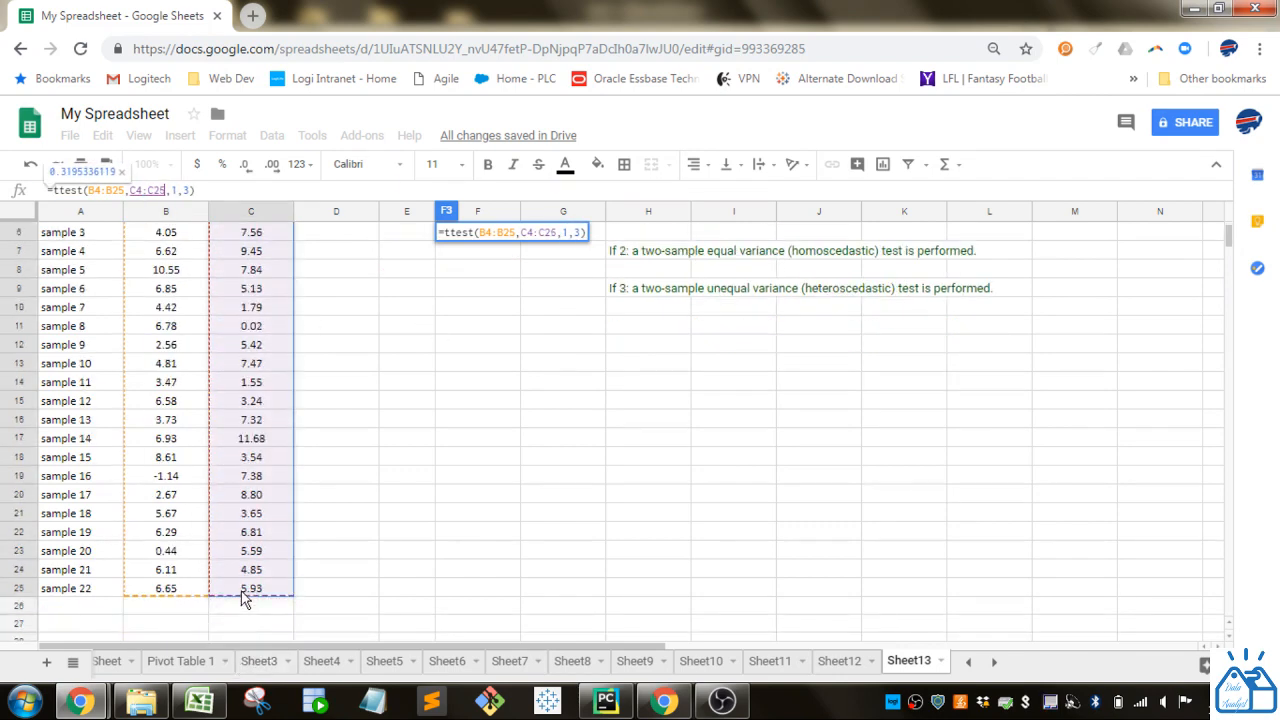
{"action": "key", "text": "Return"}
{"action": "key", "text": "Up"}
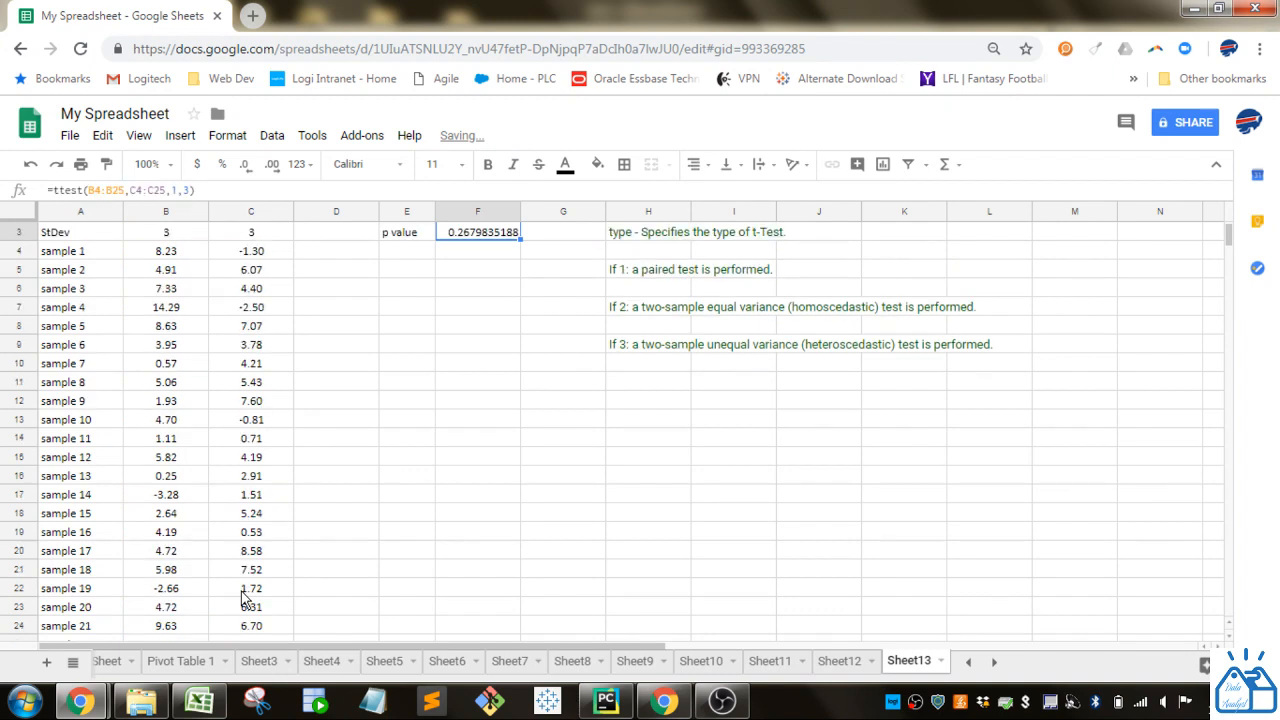
Step: Set the standard deviations of Condition1 in B3 and Condition 2 in C3 to 1
{"action": "scroll", "coordinate": [242, 598], "scroll_direction": "up", "scroll_amount": 1}
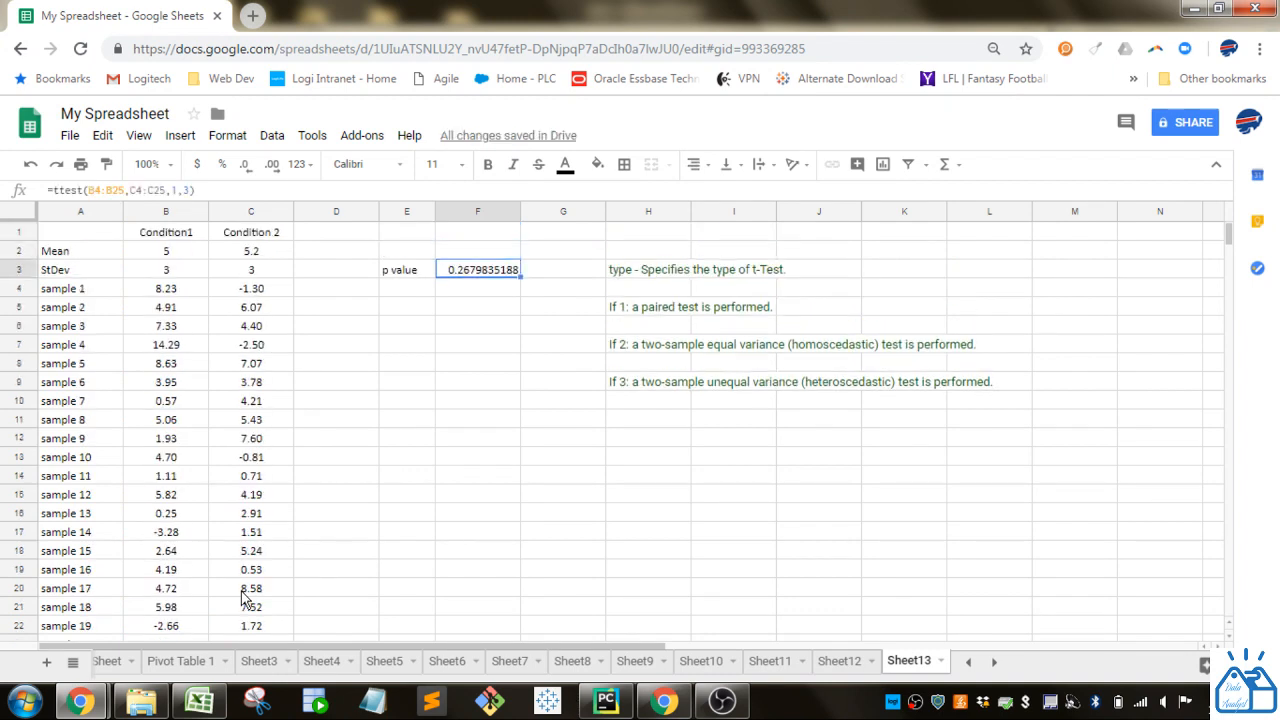
{"action": "left_click", "coordinate": [166, 272]}
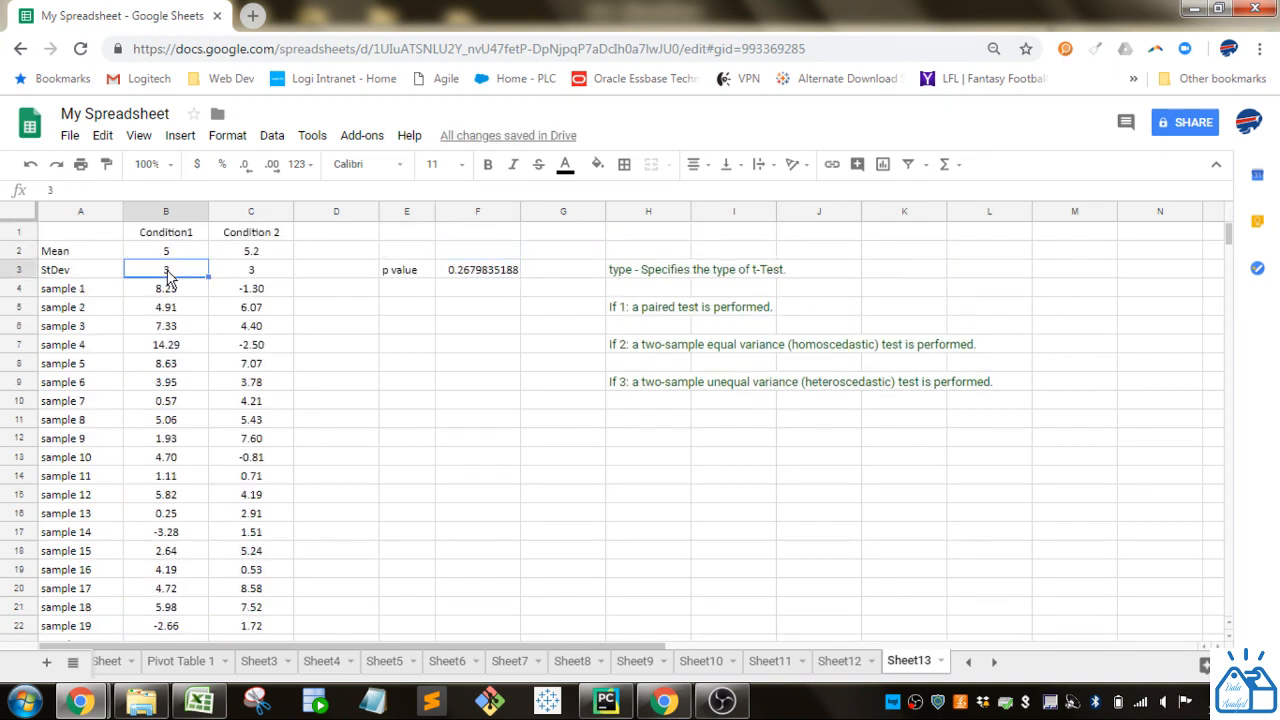
{"action": "type", "text": "1"}
{"action": "key", "text": "Tab"}
{"action": "type", "text": "1"}
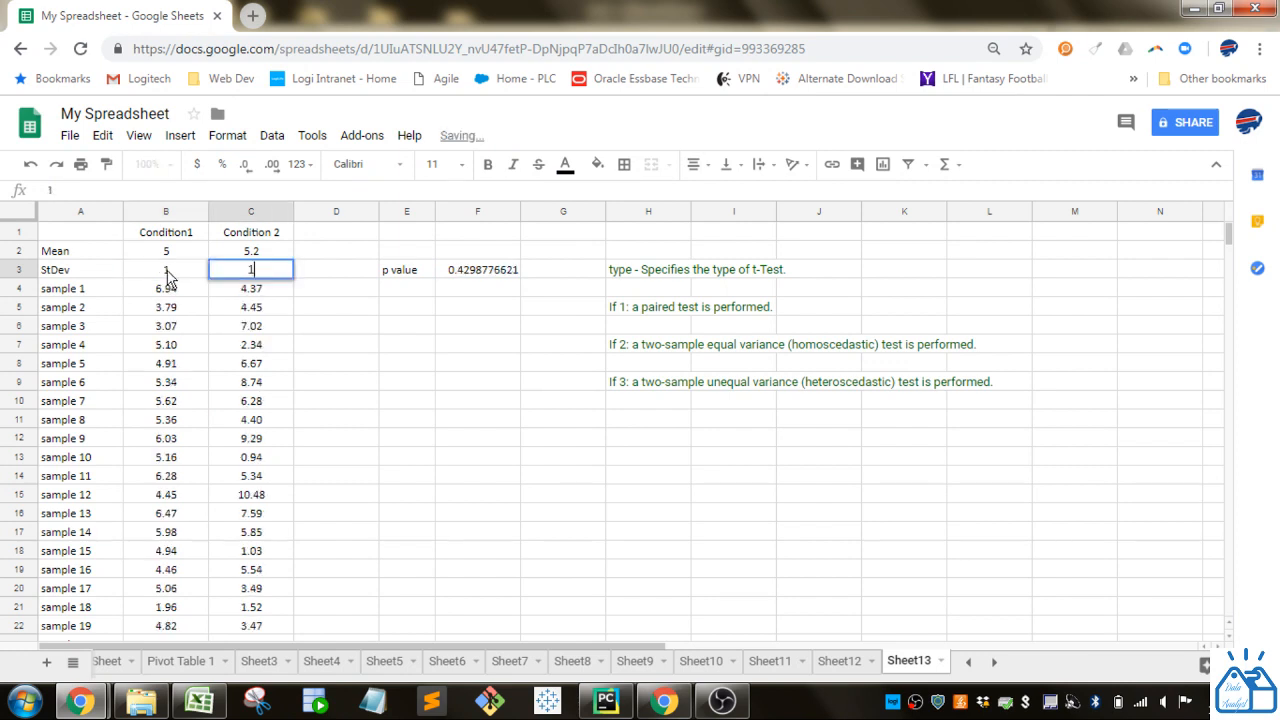
{"action": "key", "text": "Return"}
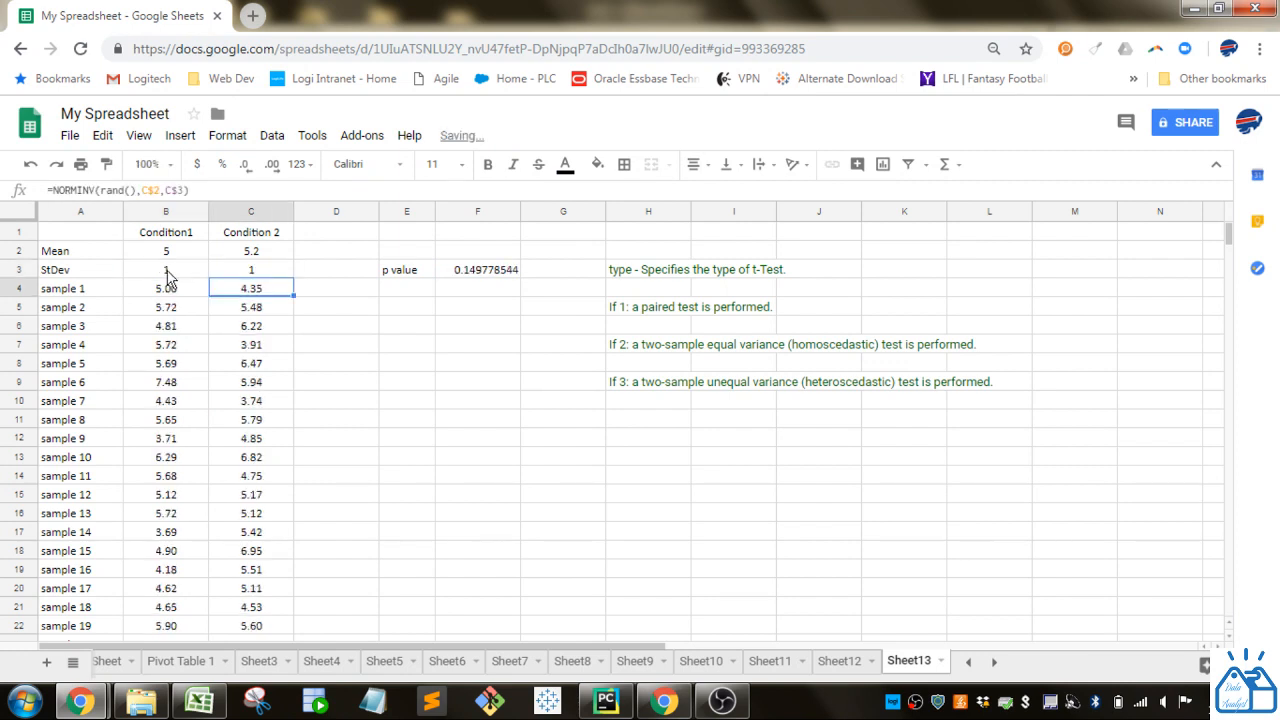
{"action": "key", "text": "Down"}
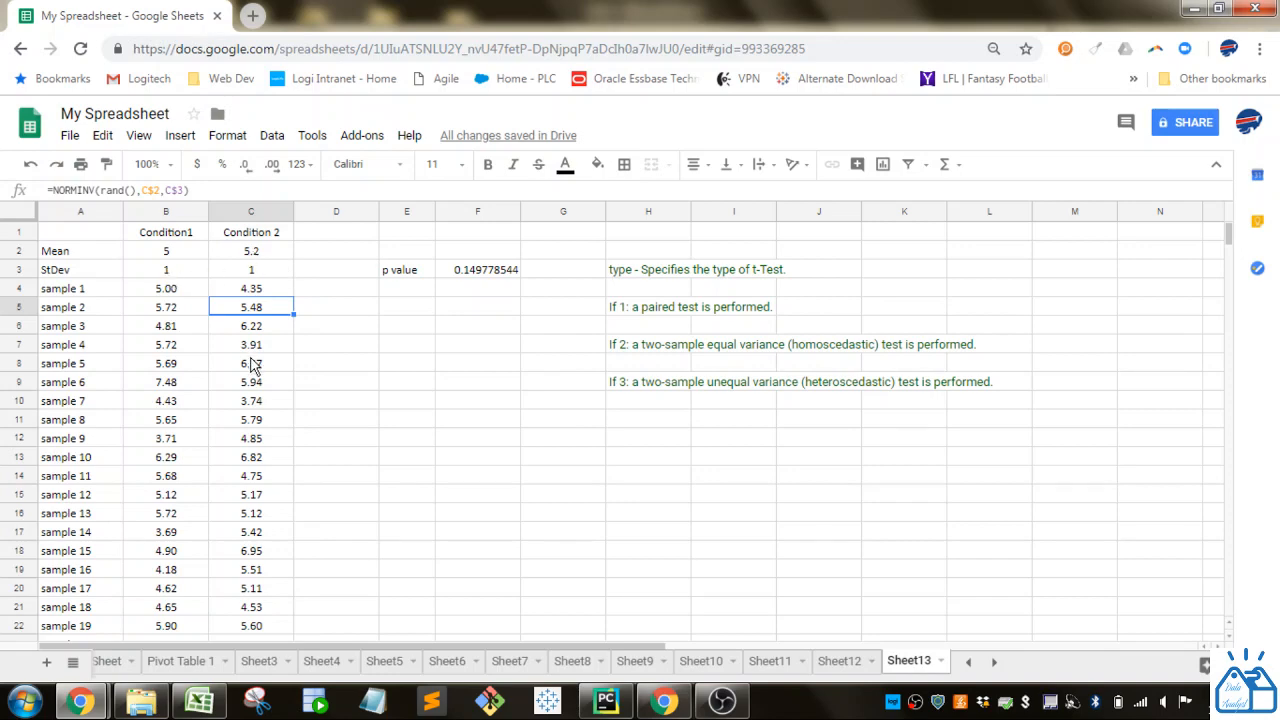
Step: Fill the sample 22 row in columns A to C downward through sample 66 in row 69
{"action": "left_click", "coordinate": [185, 442]}
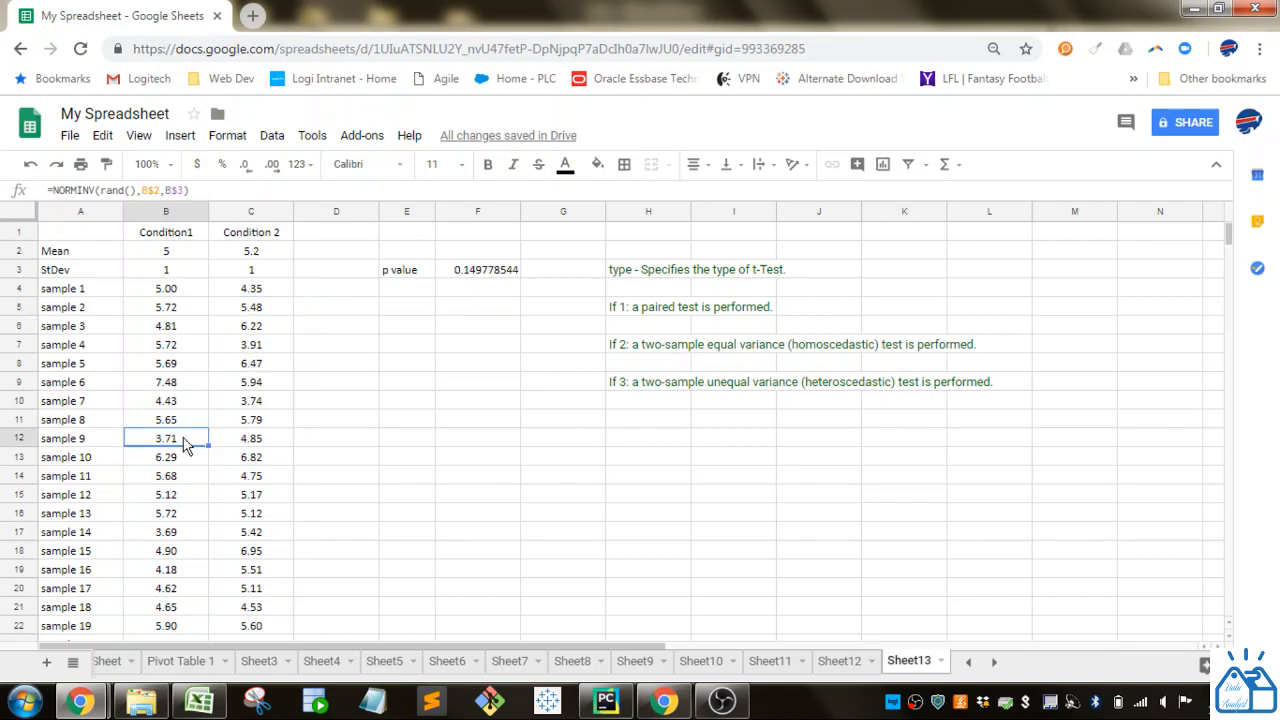
{"action": "key", "text": "Down"}
{"action": "key", "text": "Down"}
{"action": "key", "text": "Down"}
{"action": "key", "text": "Down"}
{"action": "key", "text": "Down"}
{"action": "key", "text": "Down"}
{"action": "key", "text": "Down"}
{"action": "key", "text": "Down"}
{"action": "key", "text": "Down"}
{"action": "key", "text": "Down"}
{"action": "key", "text": "Down"}
{"action": "key", "text": "Down"}
{"action": "key", "text": "Down"}
{"action": "key", "text": "Down"}
{"action": "key", "text": "Down"}
{"action": "key", "text": "Down"}
{"action": "key", "text": "Down"}
{"action": "key", "text": "Down"}
{"action": "key", "text": "Down"}
{"action": "key", "text": "Down"}
{"action": "key", "text": "Down"}
{"action": "key", "text": "Down"}
{"action": "key", "text": "Down"}
{"action": "key", "text": "Down"}
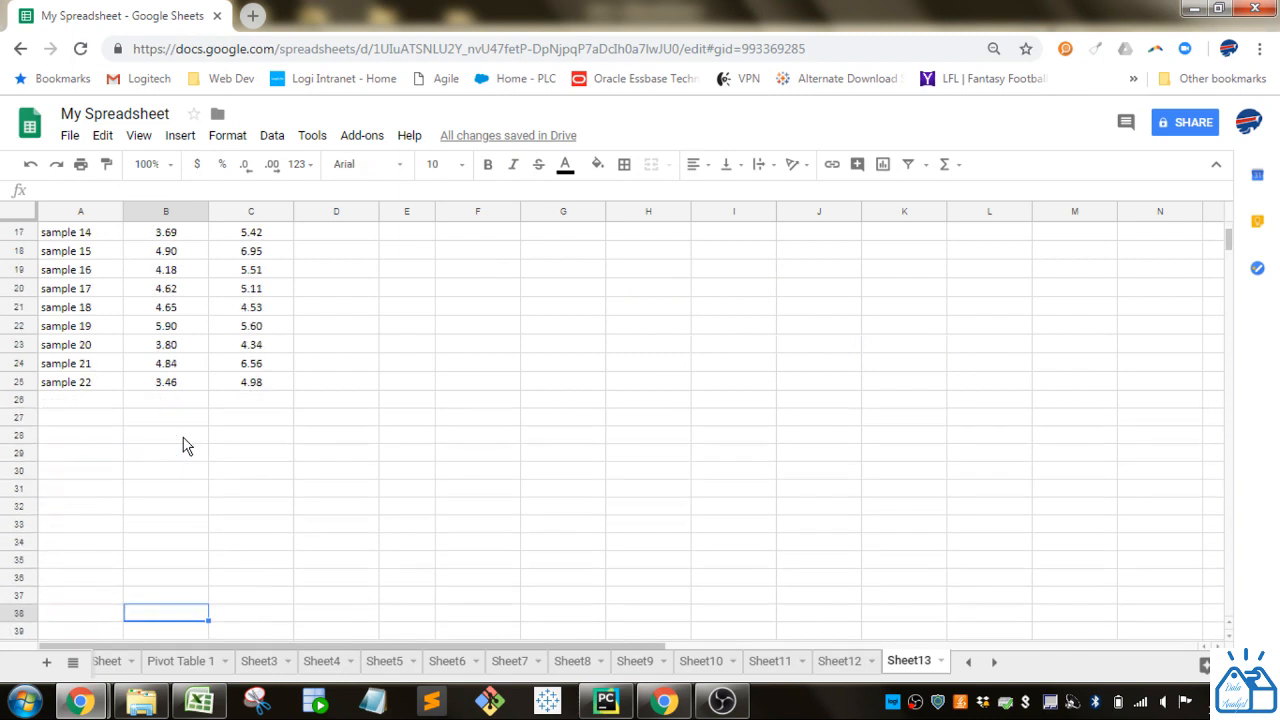
{"action": "left_click", "coordinate": [103, 385]}
{"action": "left_click_drag", "start_coordinate": [103, 385], "coordinate": [279, 622]}
{"action": "left_click", "coordinate": [251, 551]}
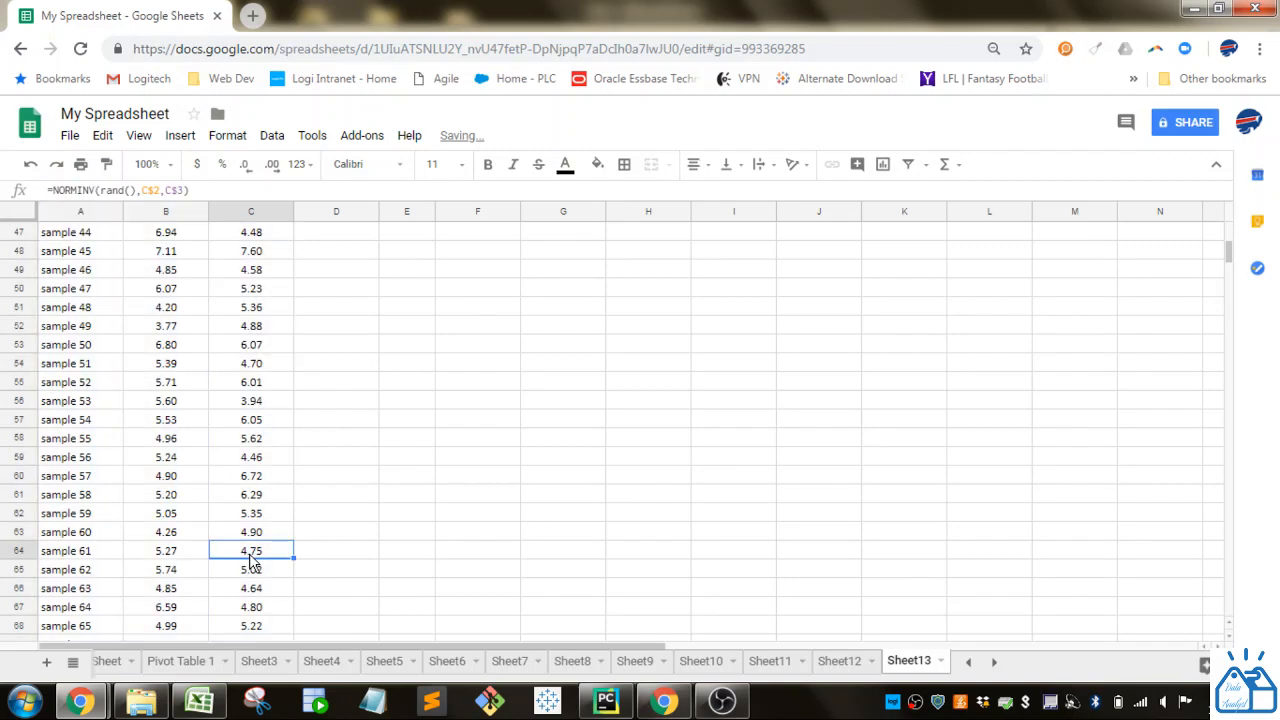
{"action": "key", "text": "ctrl+Up"}
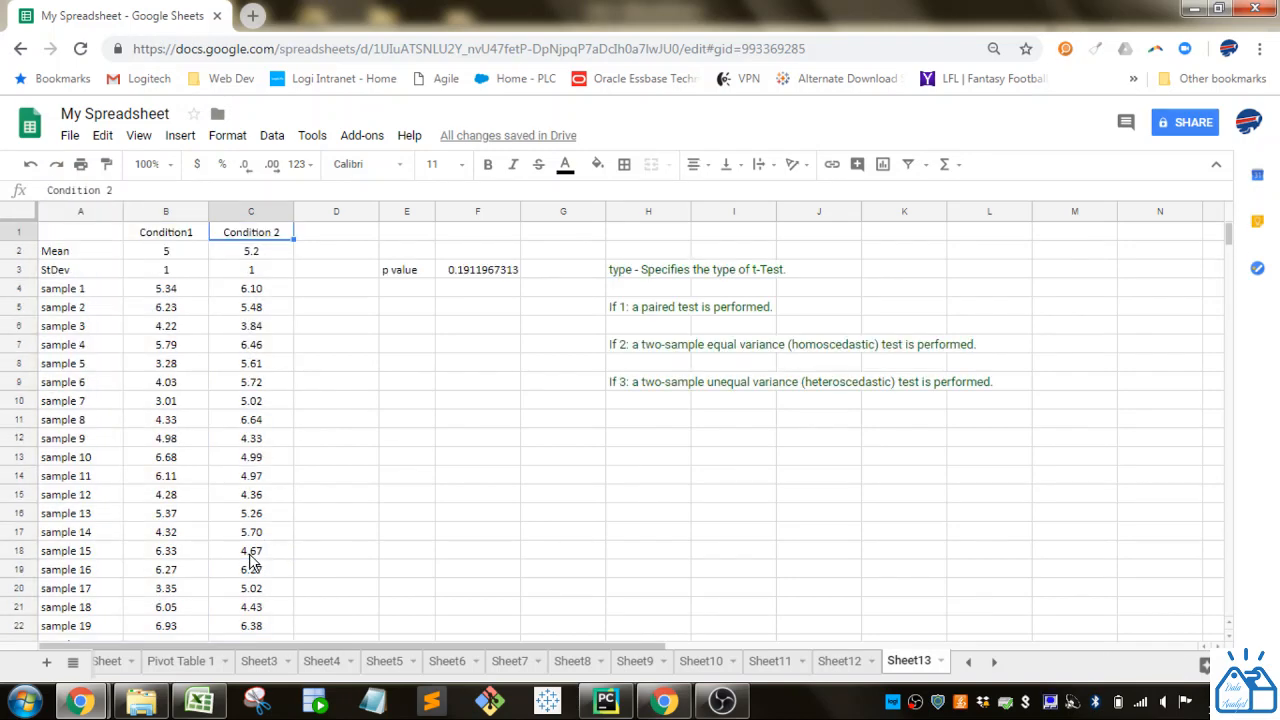
Step: Replace the first range in the p value formula in F3 with B4:B69
{"action": "left_click", "coordinate": [475, 275]}
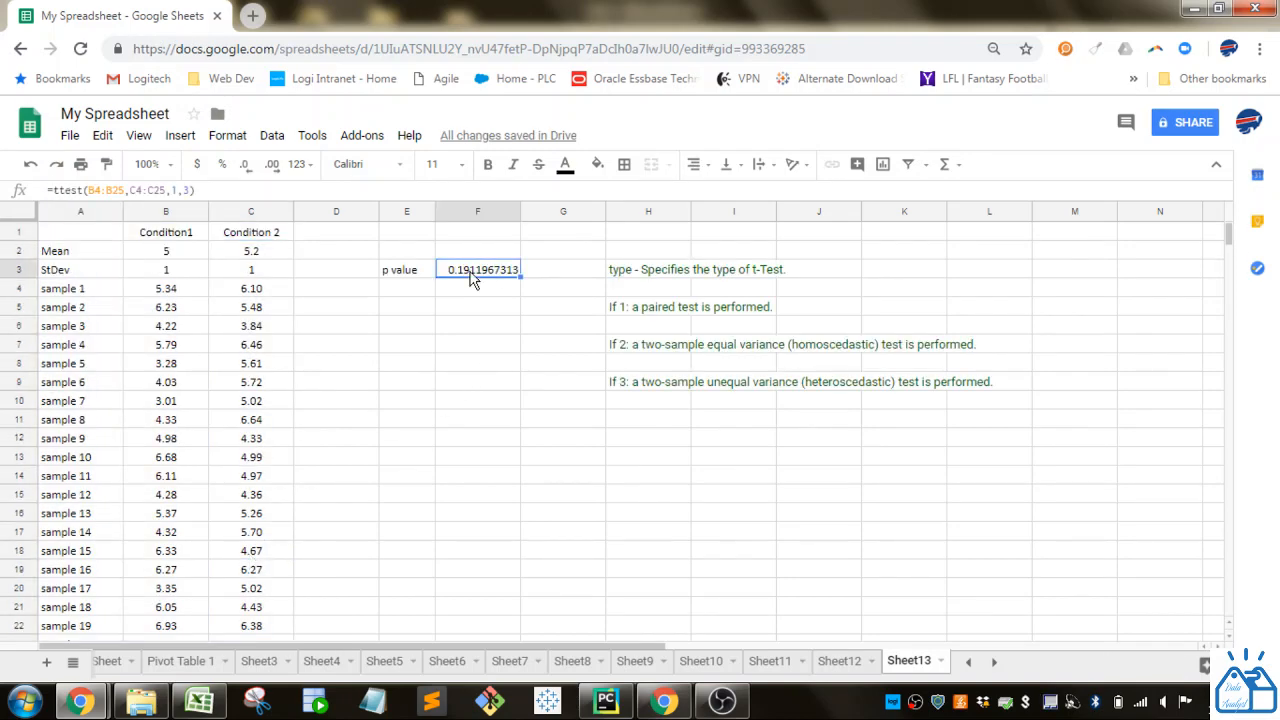
{"action": "left_click", "coordinate": [124, 190]}
{"action": "key", "text": "BackSpace"}
{"action": "key", "text": "BackSpace"}
{"action": "key", "text": "BackSpace"}
{"action": "key", "text": "BackSpace"}
{"action": "key", "text": "BackSpace"}
{"action": "key", "text": "BackSpace"}
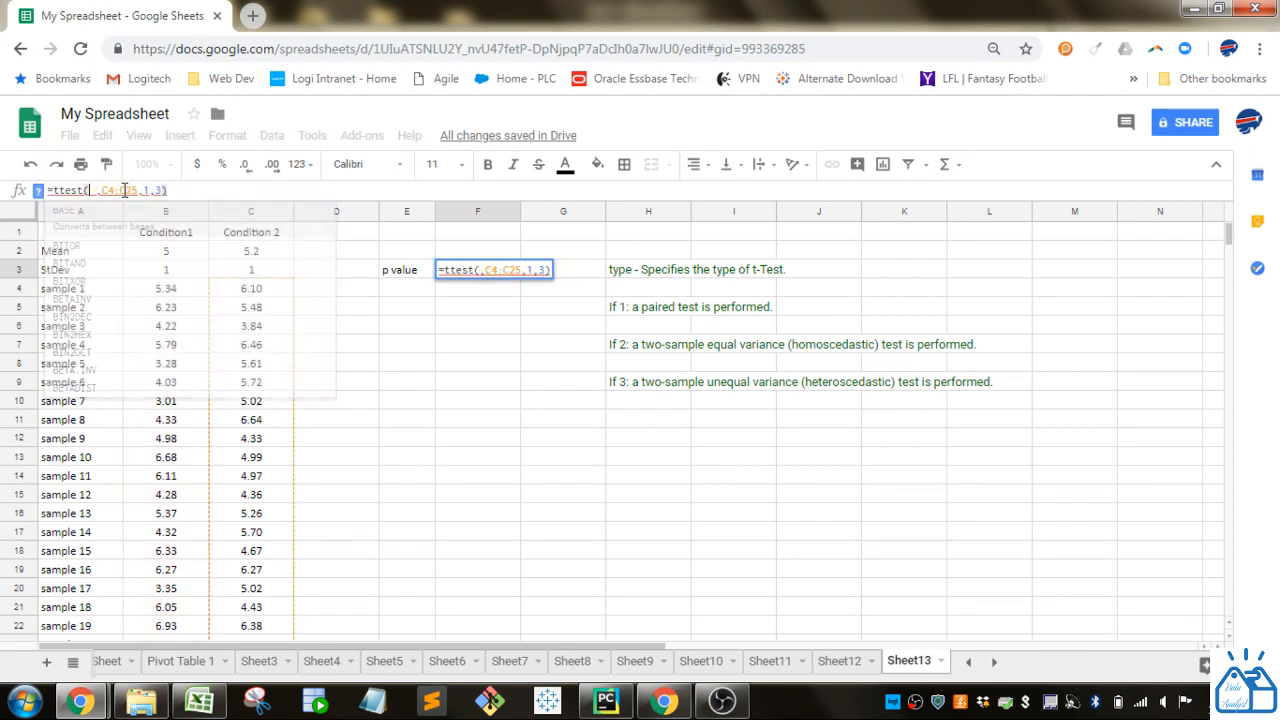
{"action": "left_click", "coordinate": [166, 298]}
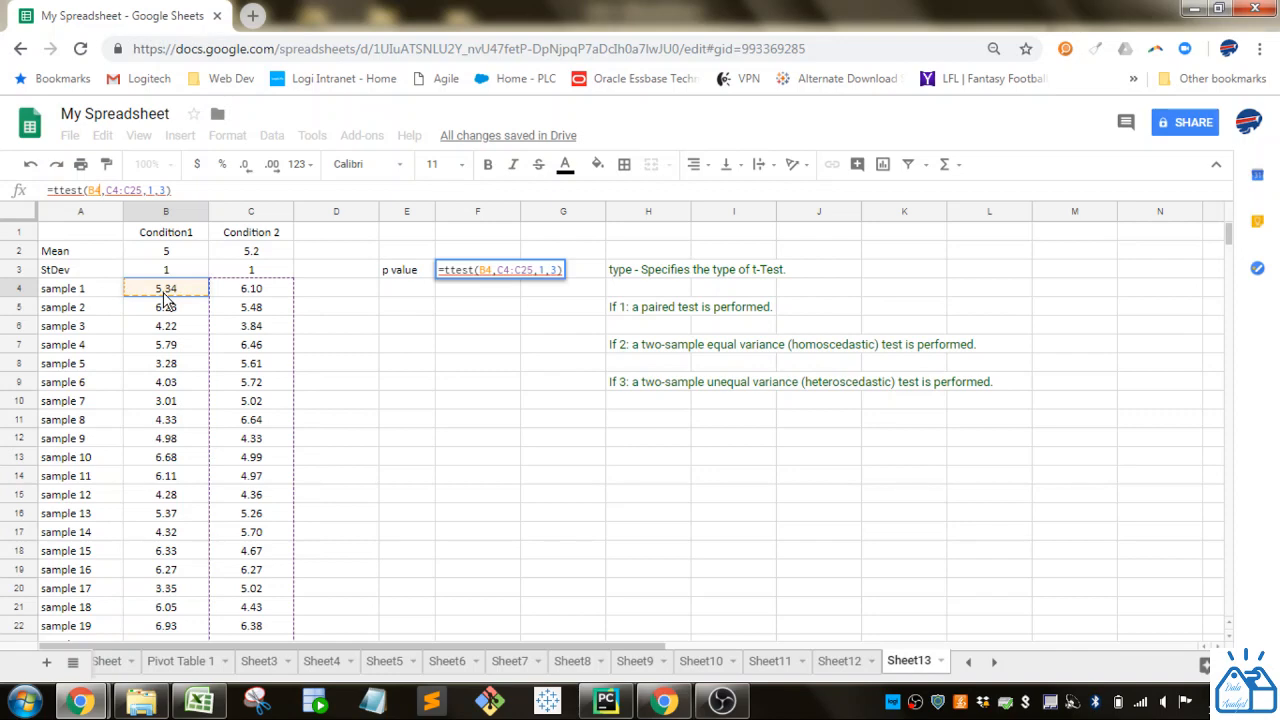
{"action": "left_click", "coordinate": [159, 332]}
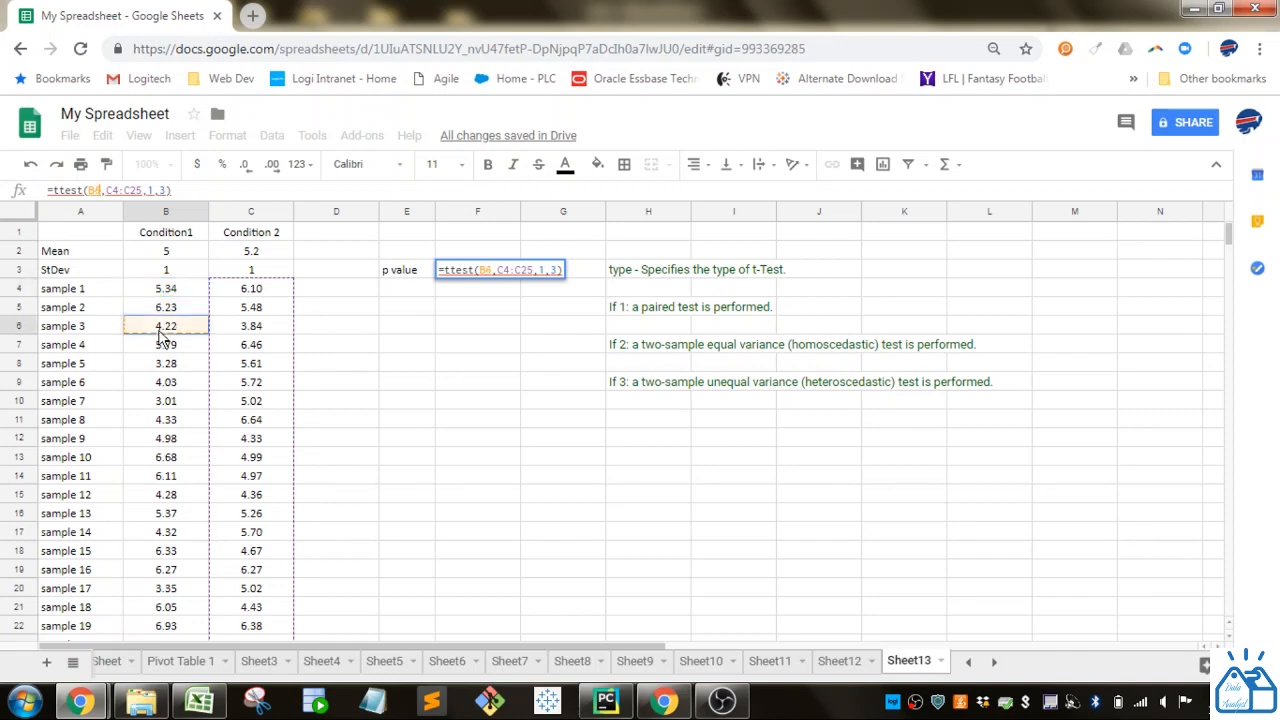
{"action": "left_click", "coordinate": [158, 297]}
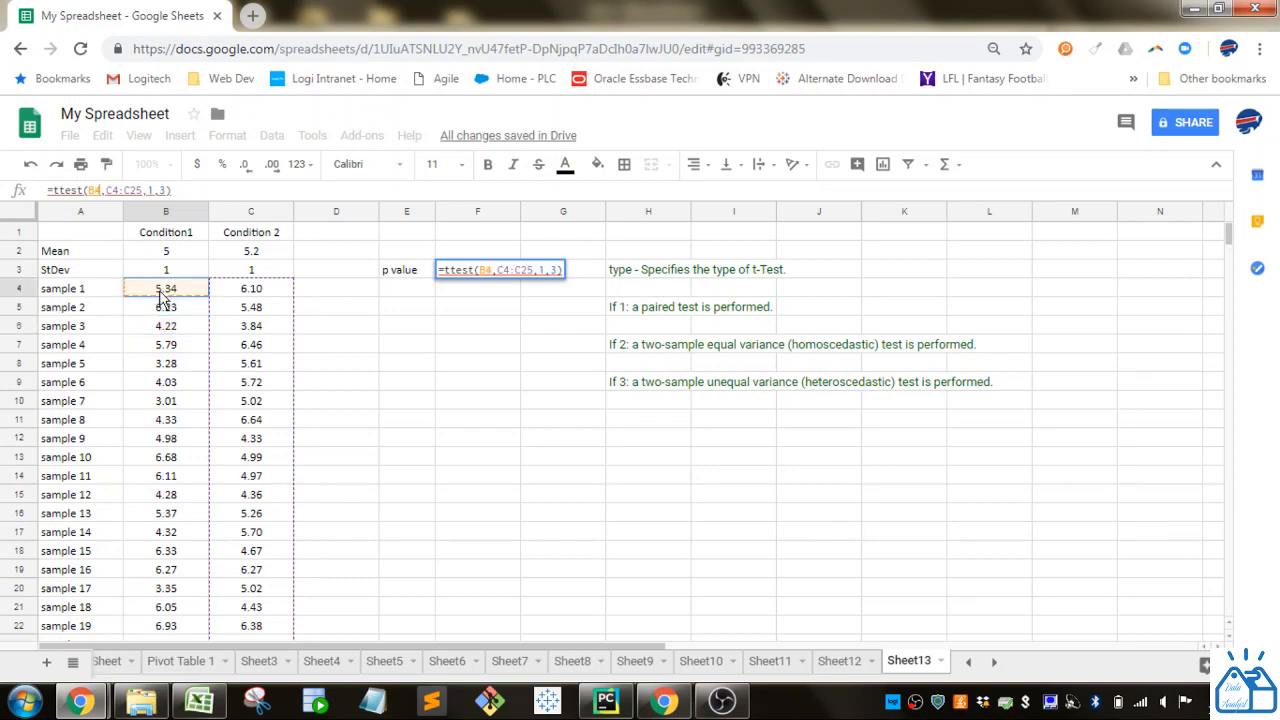
{"action": "mouse_move", "coordinate": [165, 290]}
{"action": "left_mouse_down"}
{"action": "mouse_move", "coordinate": [161, 684]}
{"action": "mouse_move", "coordinate": [166, 500]}
{"action": "left_mouse_up"}
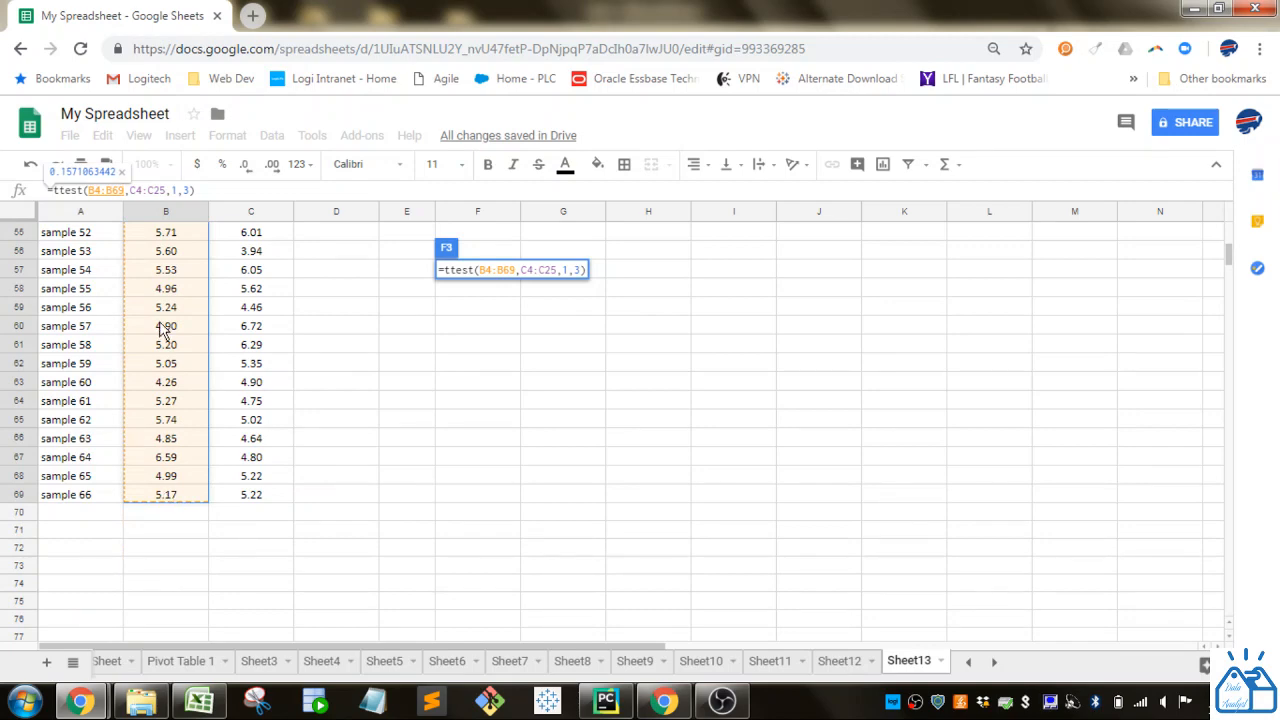
Step: Change the end of the second range in F3's ttest formula to C69 and commit the formula
{"action": "left_click", "coordinate": [162, 190]}
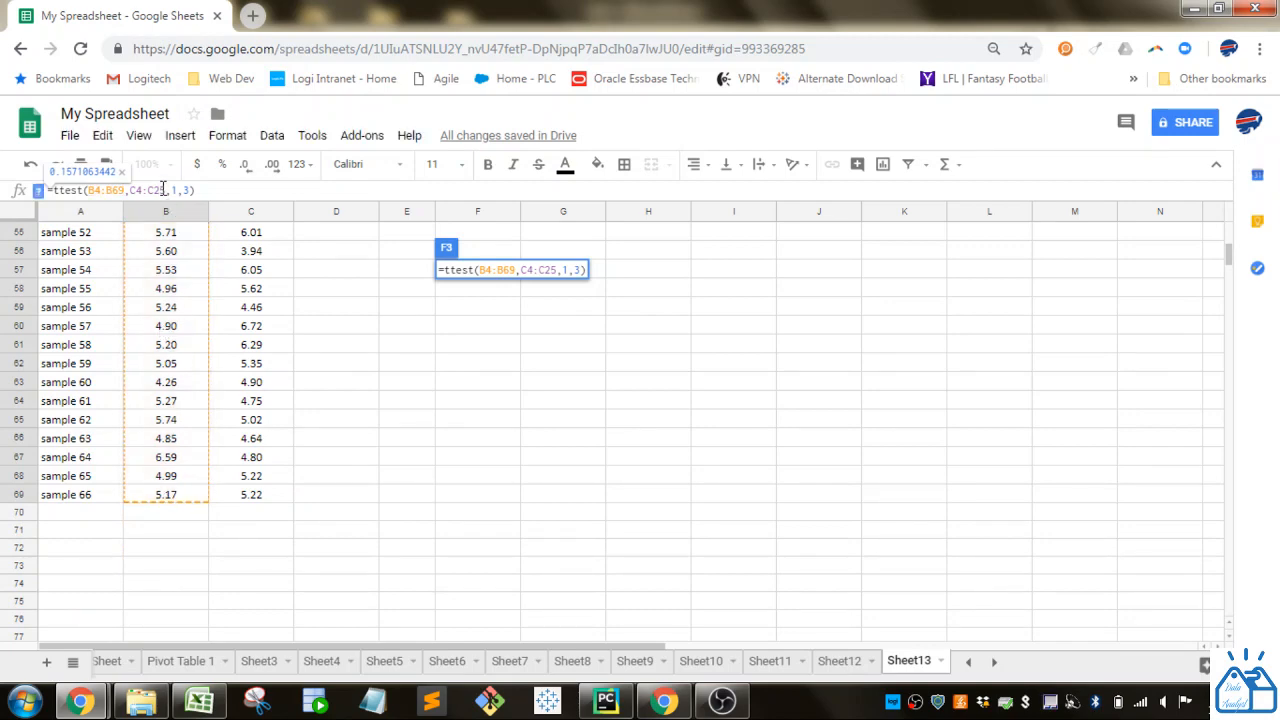
{"action": "key", "text": "BackSpace"}
{"action": "key", "text": "BackSpace"}
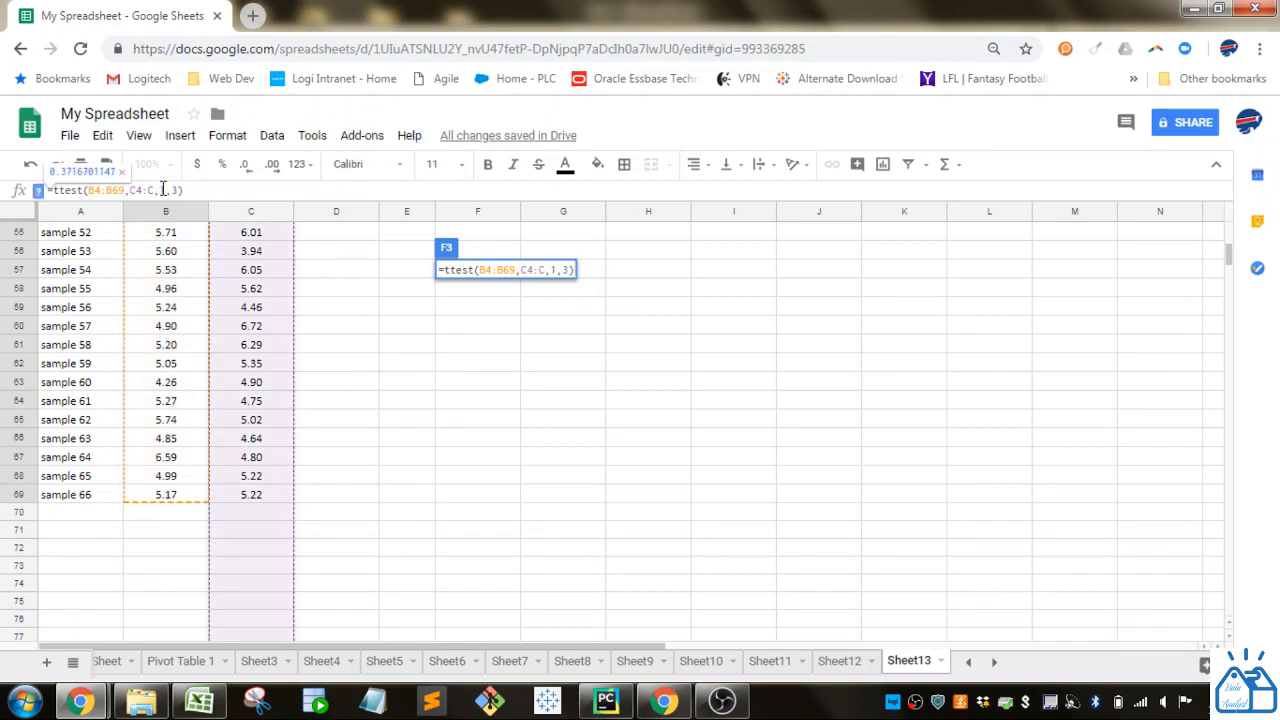
{"action": "type", "text": "69"}
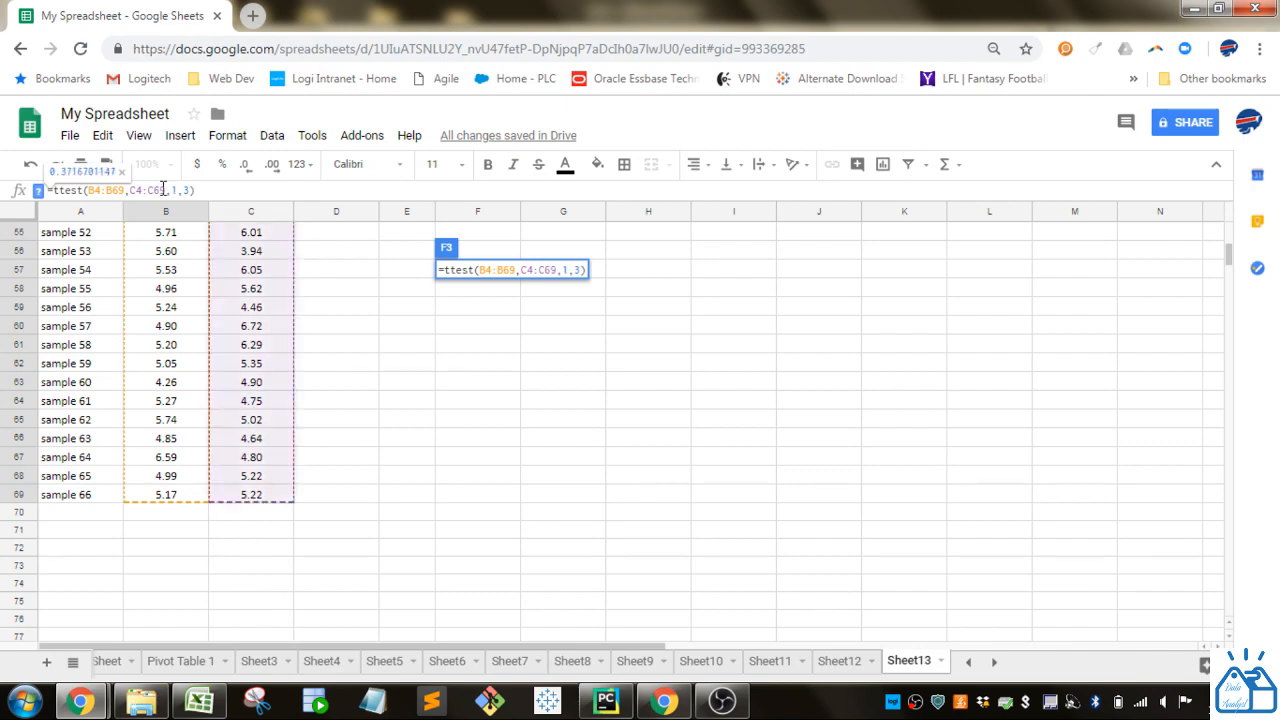
{"action": "key", "text": "Return"}
{"action": "key", "text": "Up"}
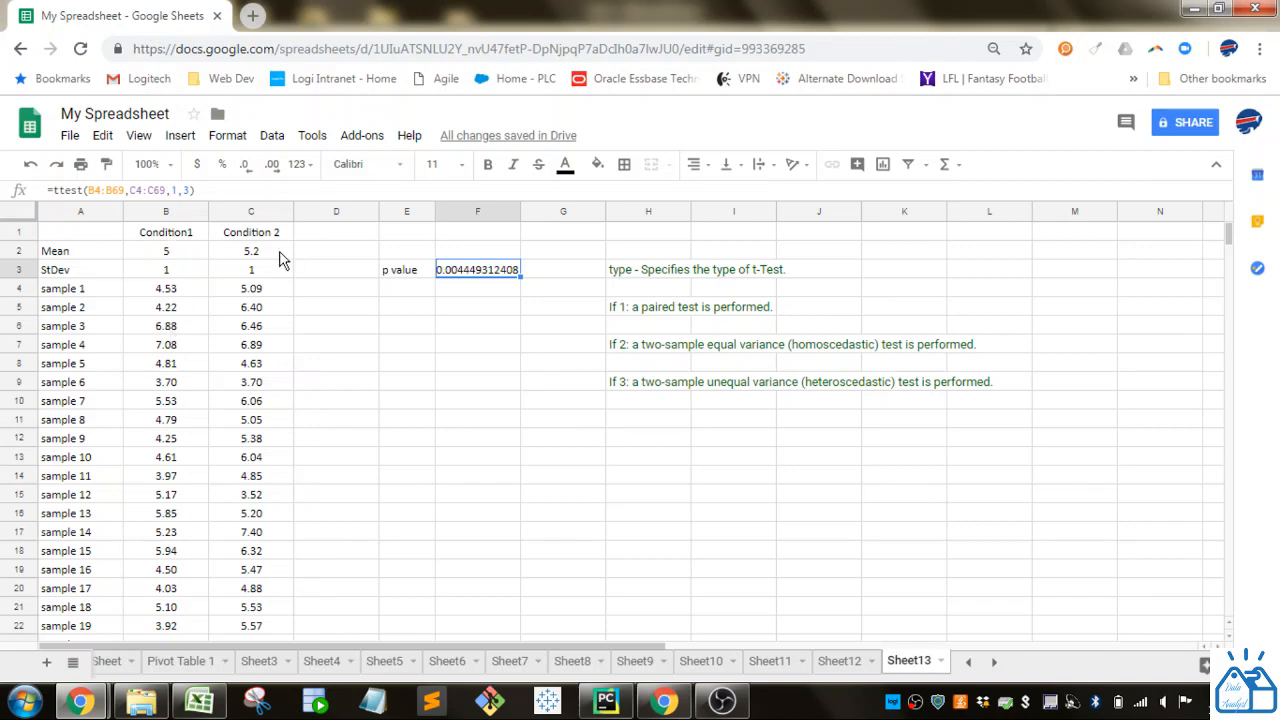
Step: Review the standard deviations, Condition 2's mean and the Condition1 sample formulas alongside the p value
{"action": "left_click", "coordinate": [178, 278]}
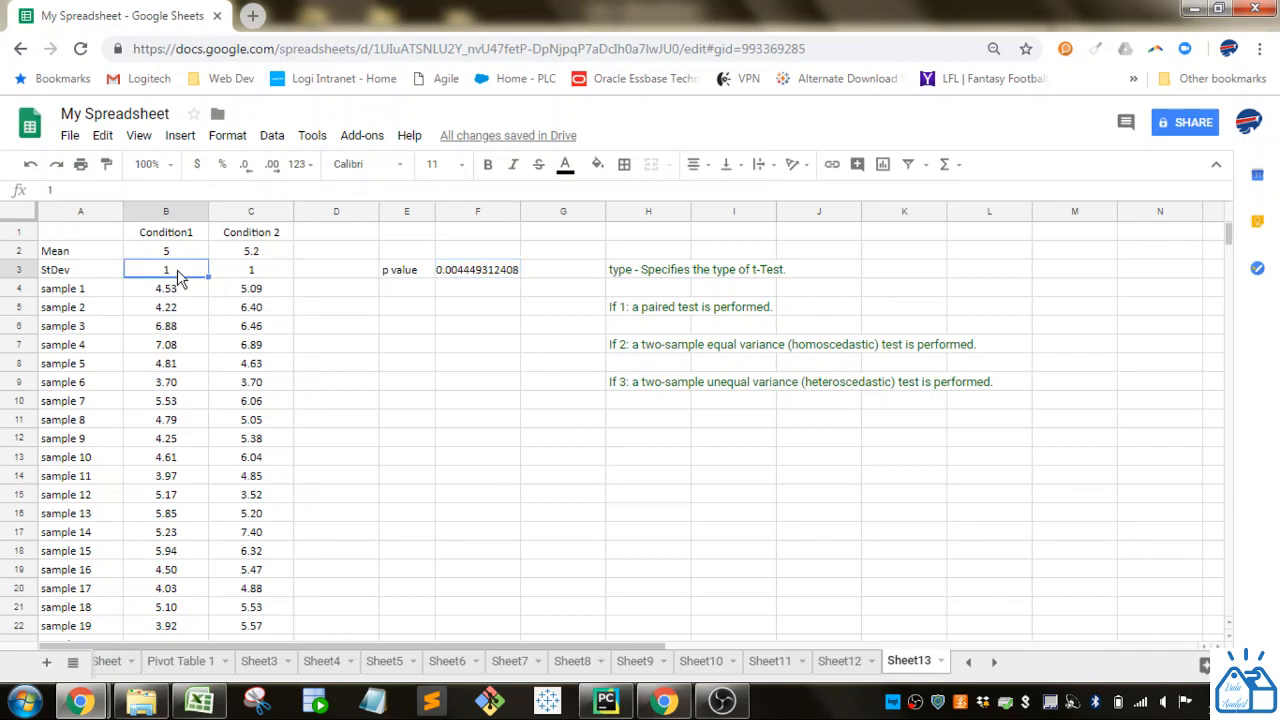
{"action": "key", "text": "Right"}
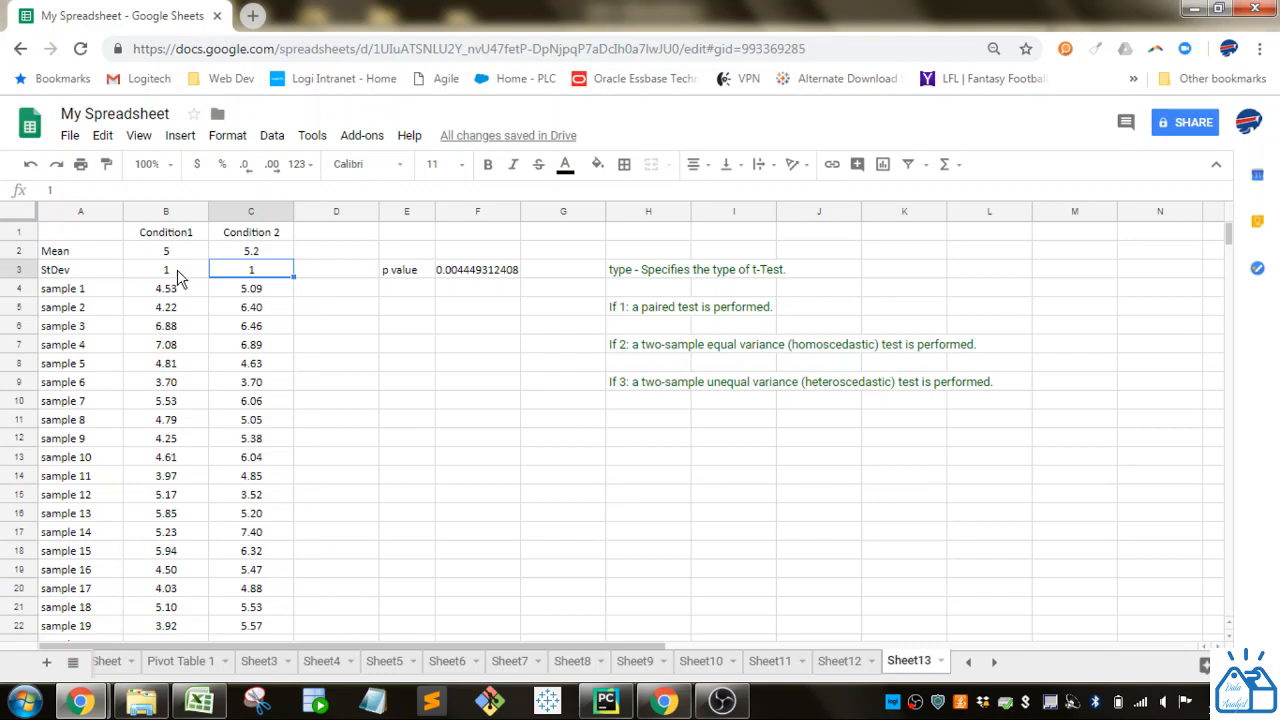
{"action": "key", "text": "Up"}
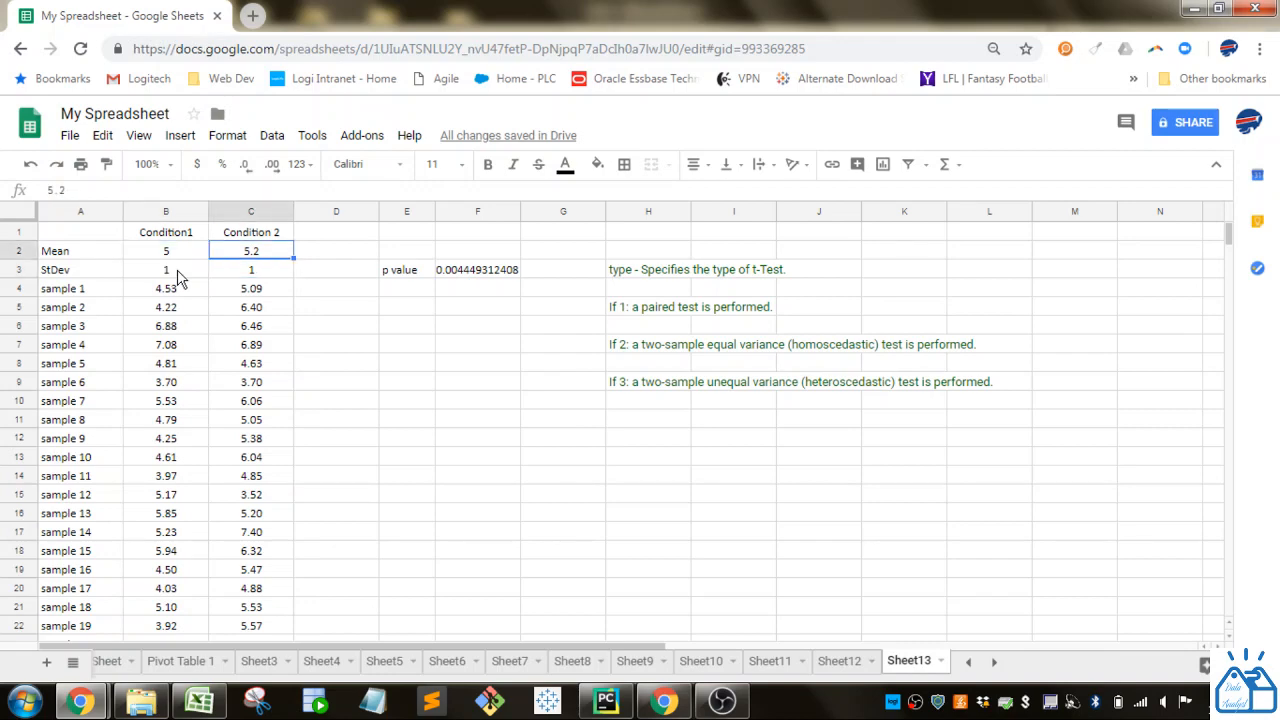
{"action": "key", "text": "Left"}
{"action": "key", "text": "Down"}
{"action": "key", "text": "Down"}
{"action": "key", "text": "Down"}
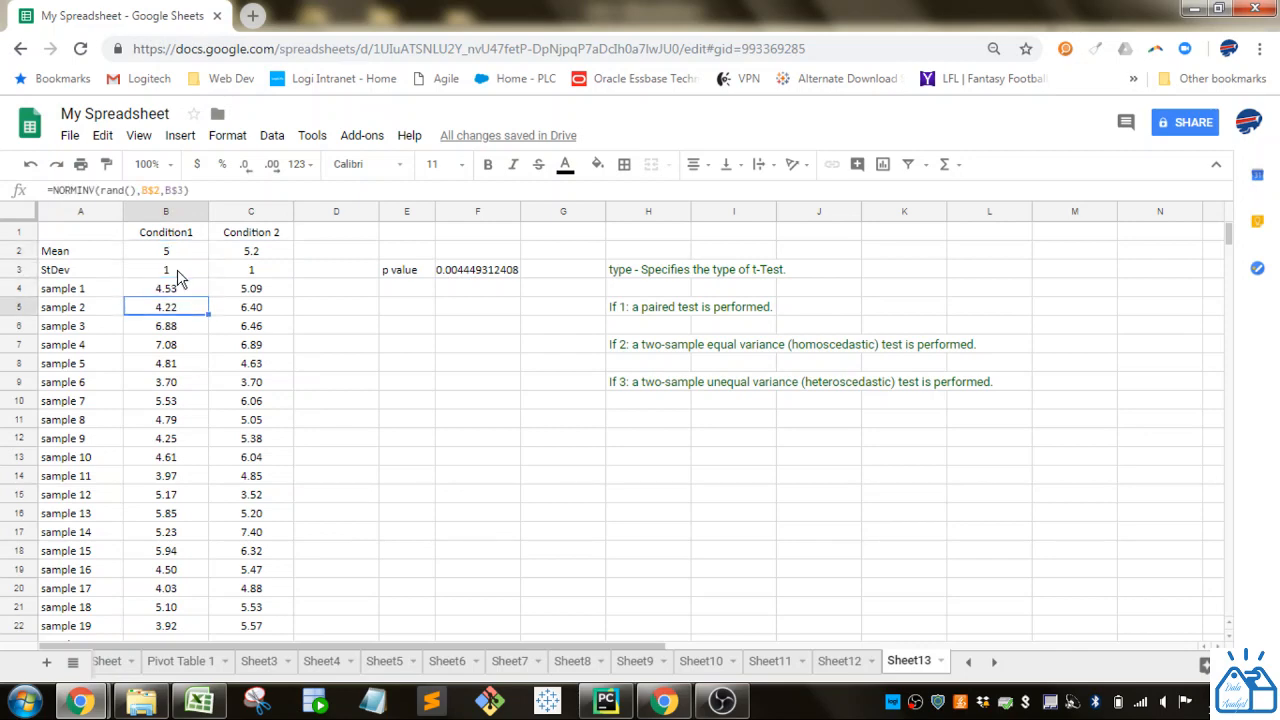
{"action": "key", "text": "Down"}
{"action": "key", "text": "Down"}
{"action": "key", "text": "Down"}
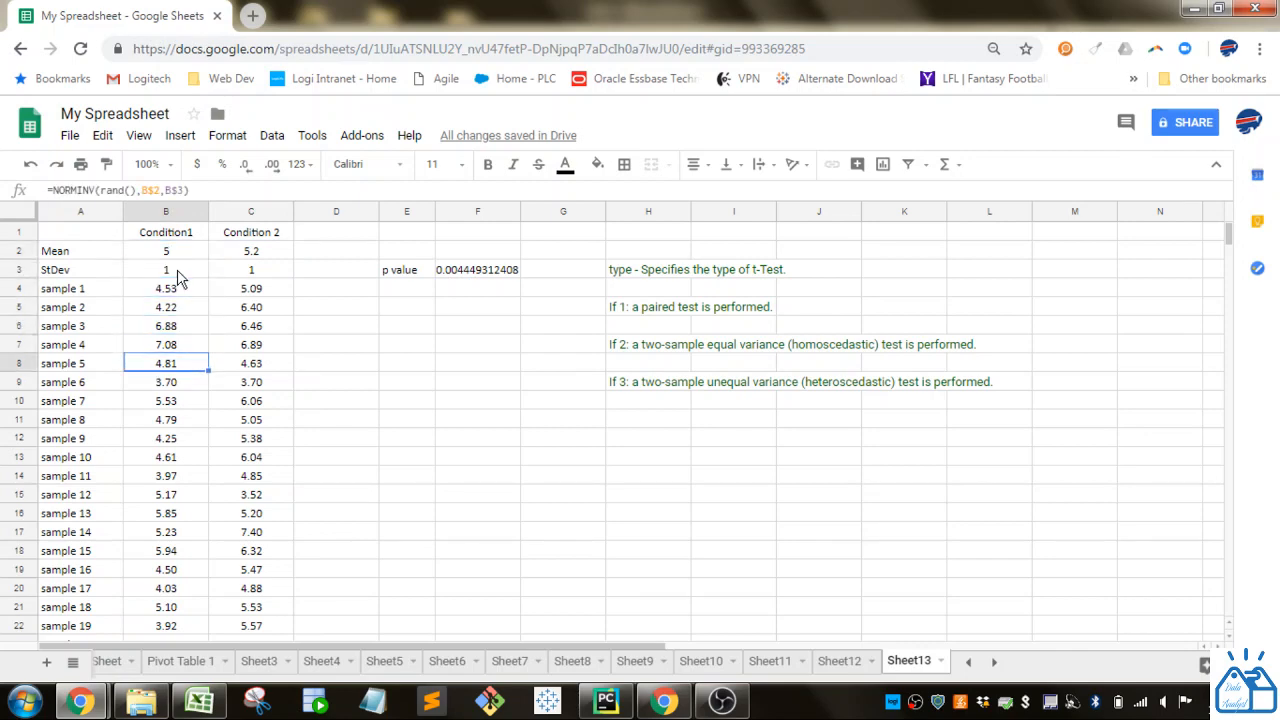
{"action": "key", "text": "Right"}
{"action": "key", "text": "Right"}
{"action": "key", "text": "Right"}
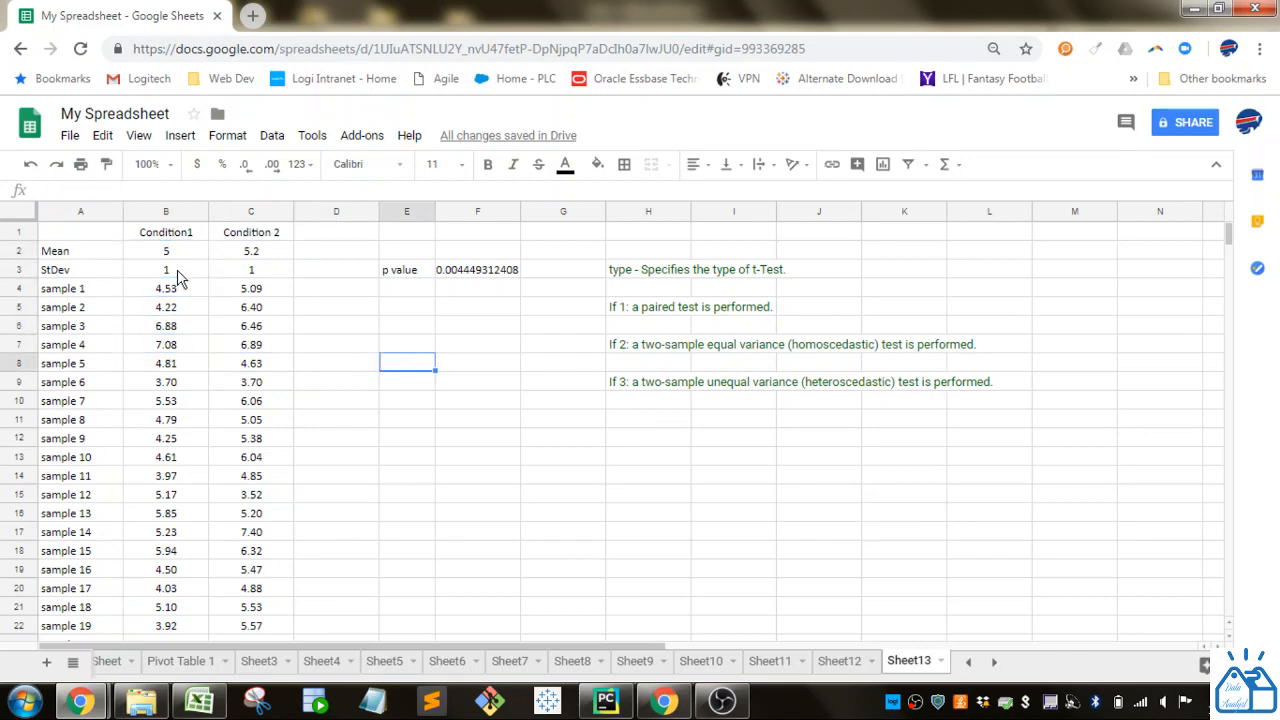